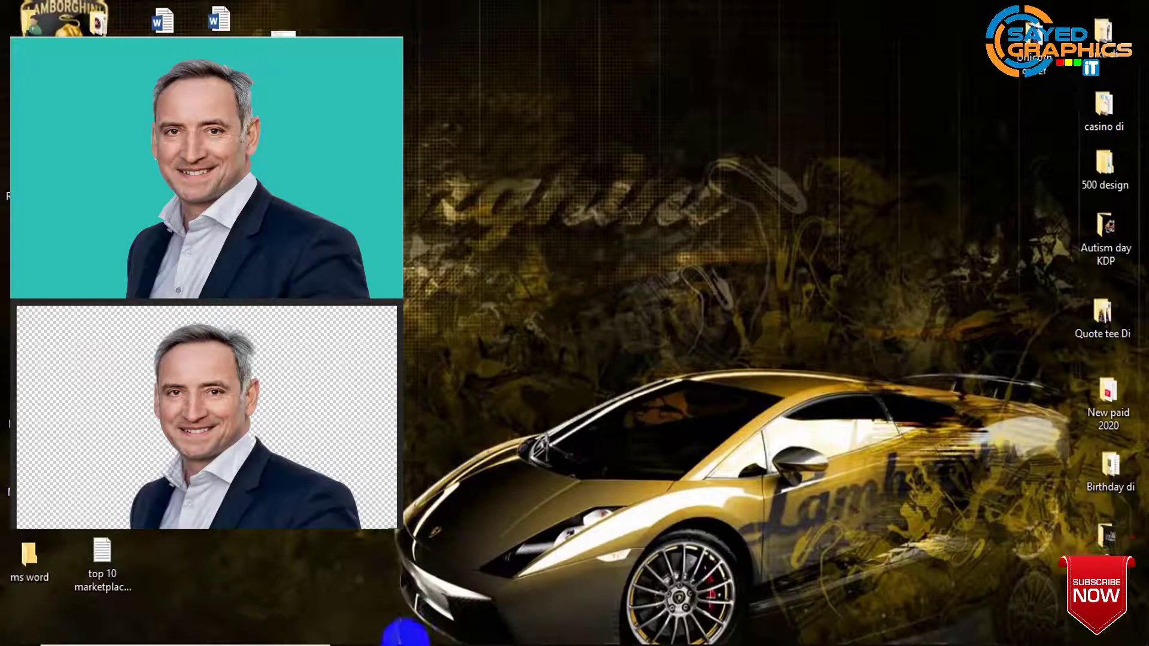
Switch to Photoshop, where the man's portrait photo is open
left_click(396, 642)
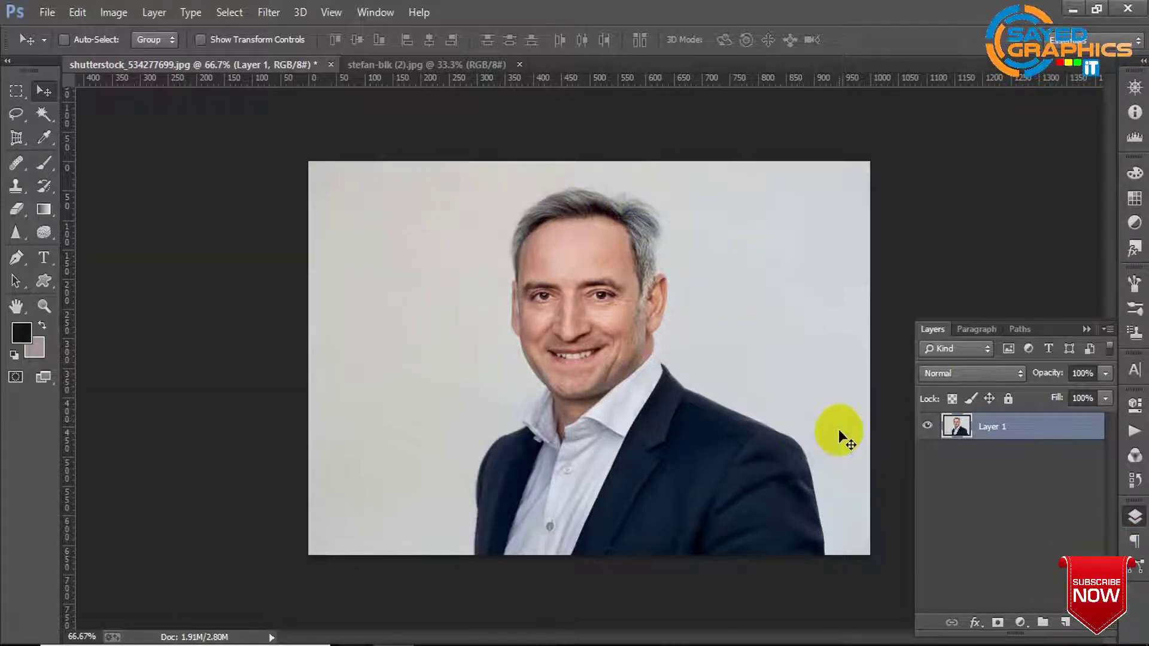
left_click(17, 92)
left_click(17, 91)
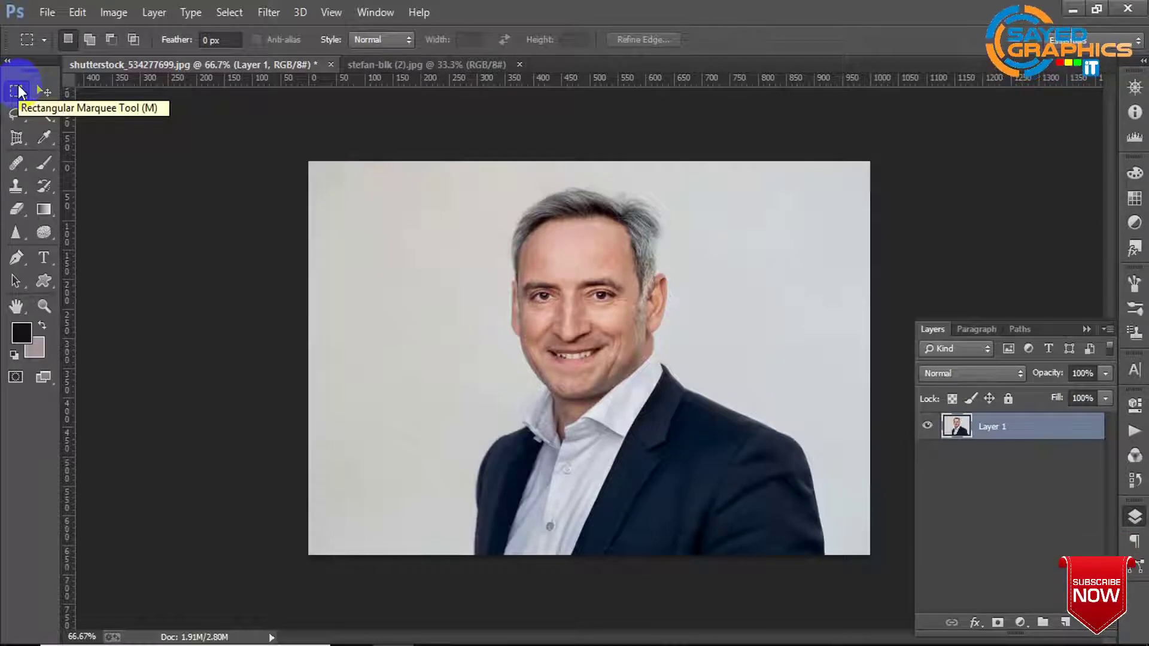
left_click(43, 91)
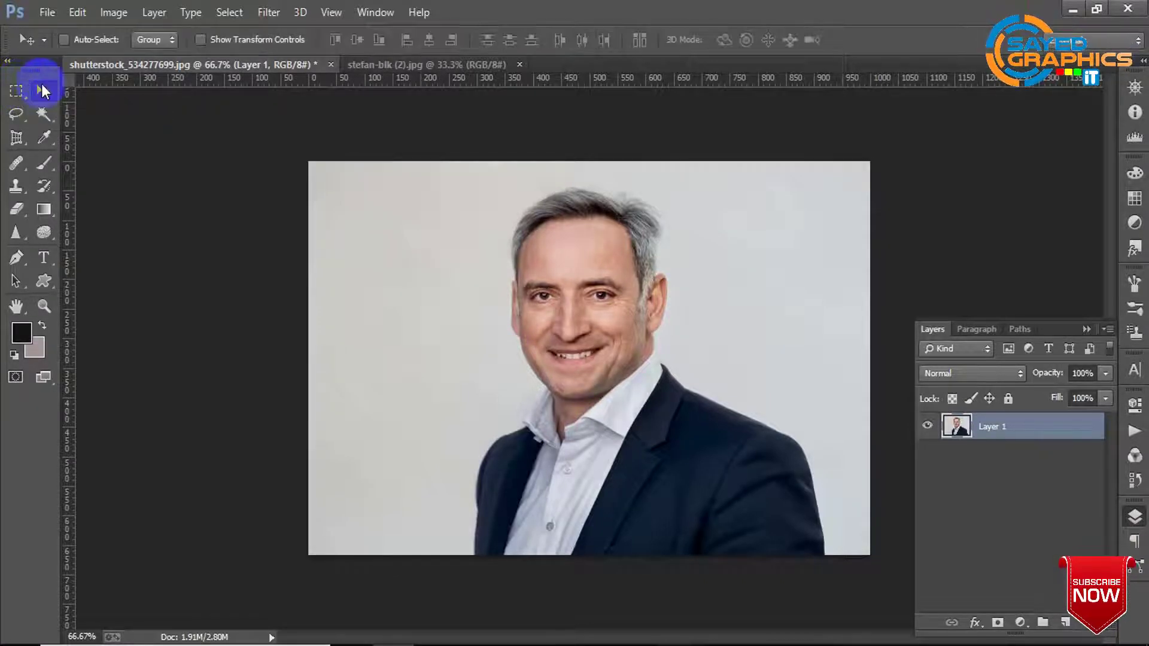
left_click(7, 115)
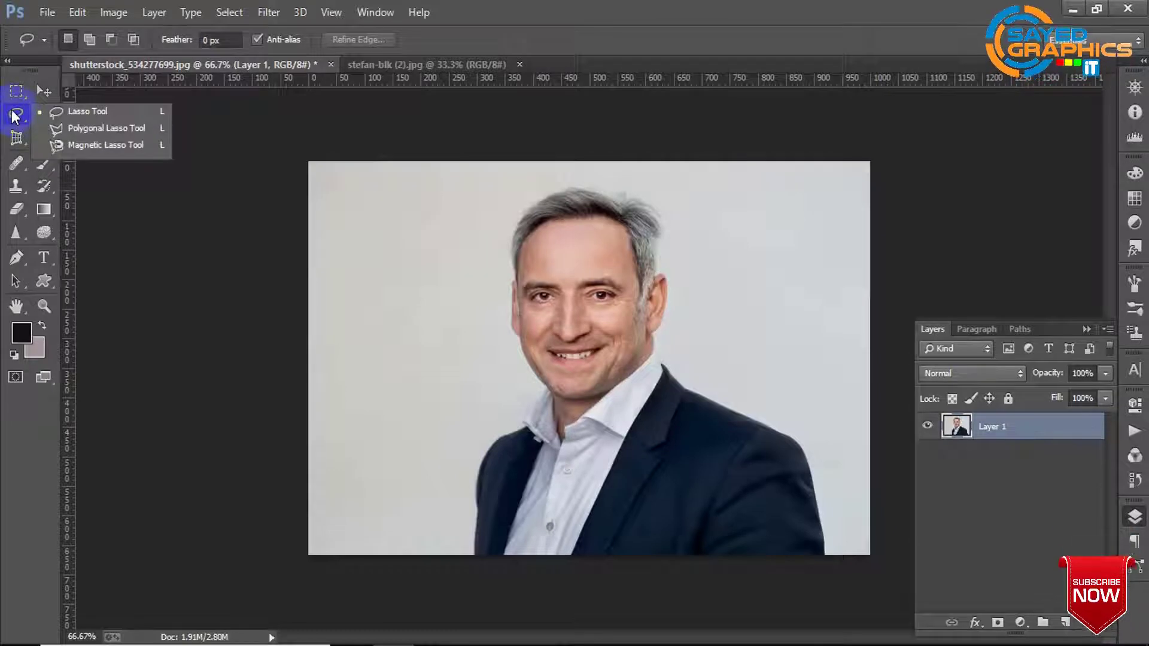
left_click(41, 91)
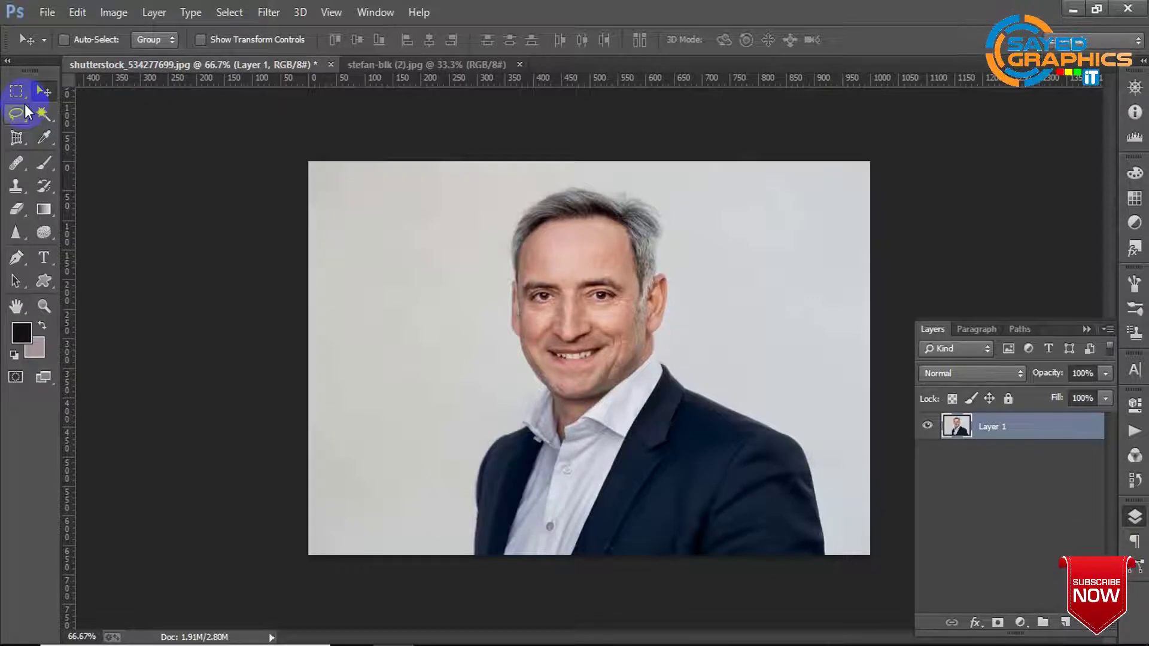
With the Magnetic Lasso tool, start tracing the man from the image's lower edge up the jacket sleeve to the shirt collar
left_click(24, 112)
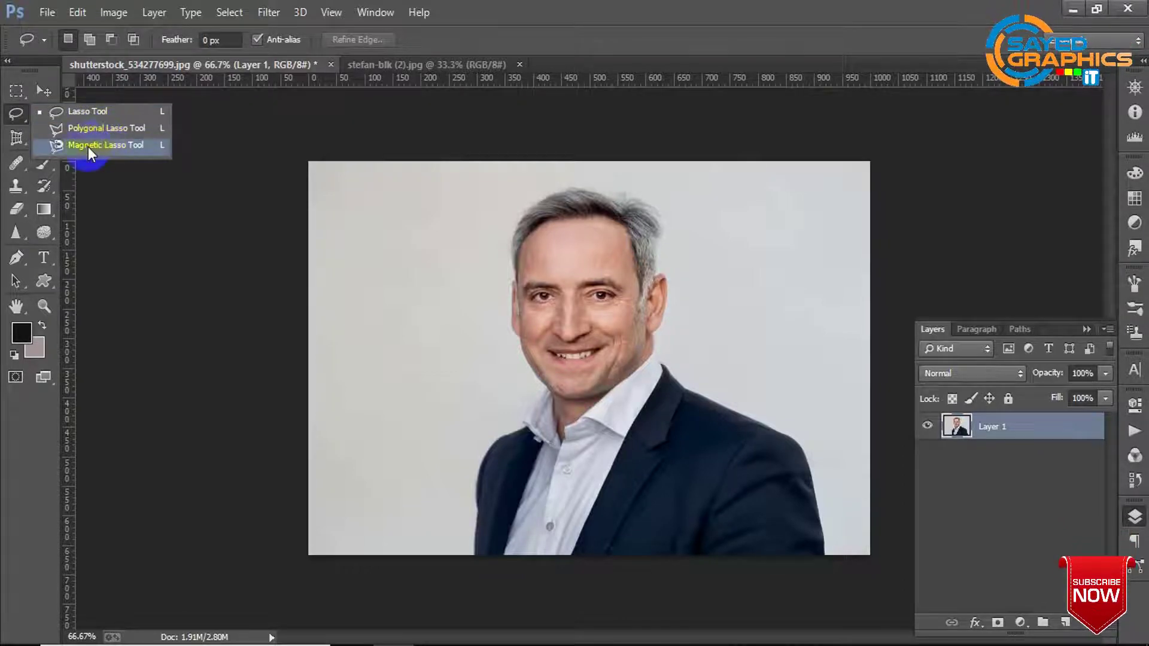
left_click(131, 148)
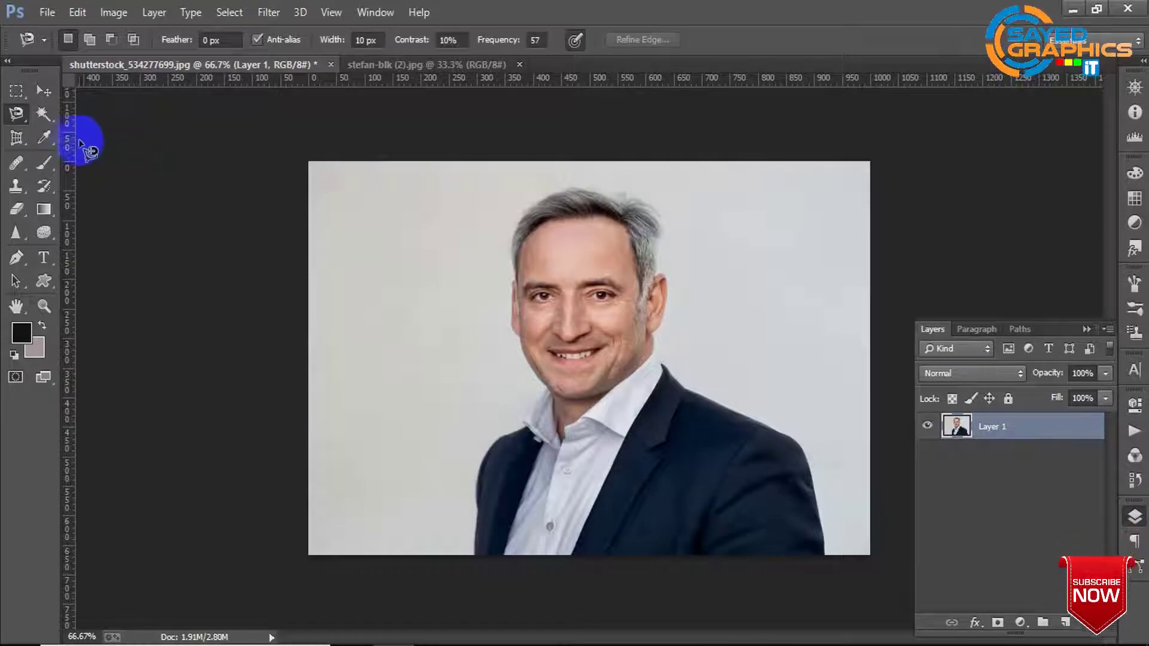
left_click(489, 447)
left_click(469, 526)
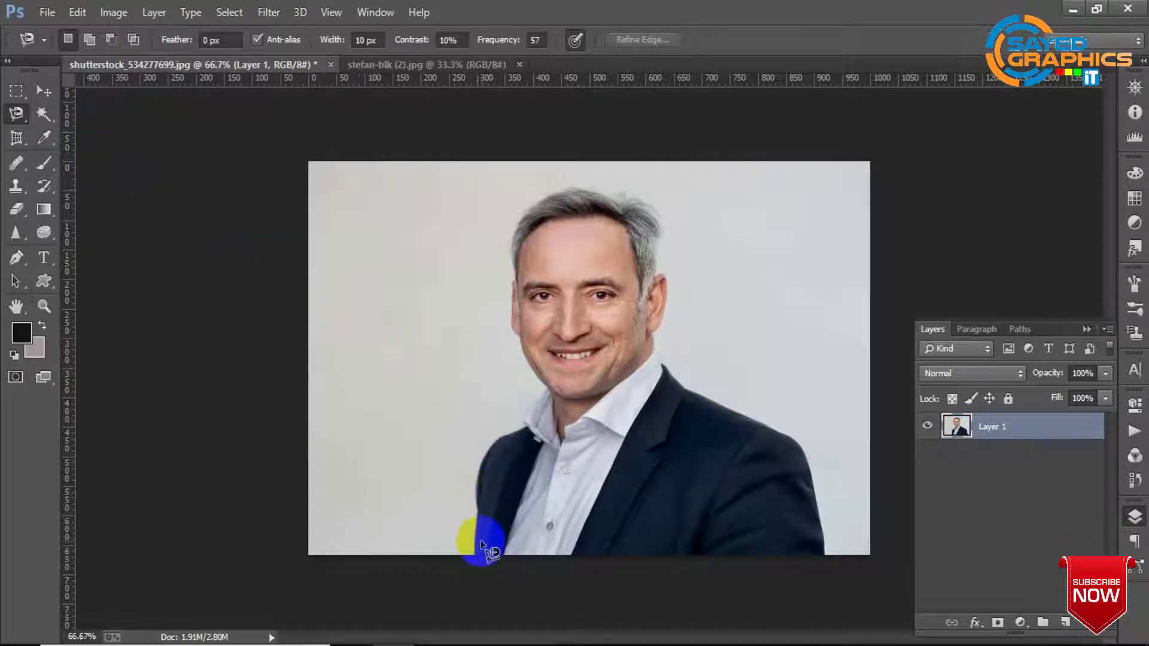
scroll(482, 532, "up", 1)
left_click(478, 573)
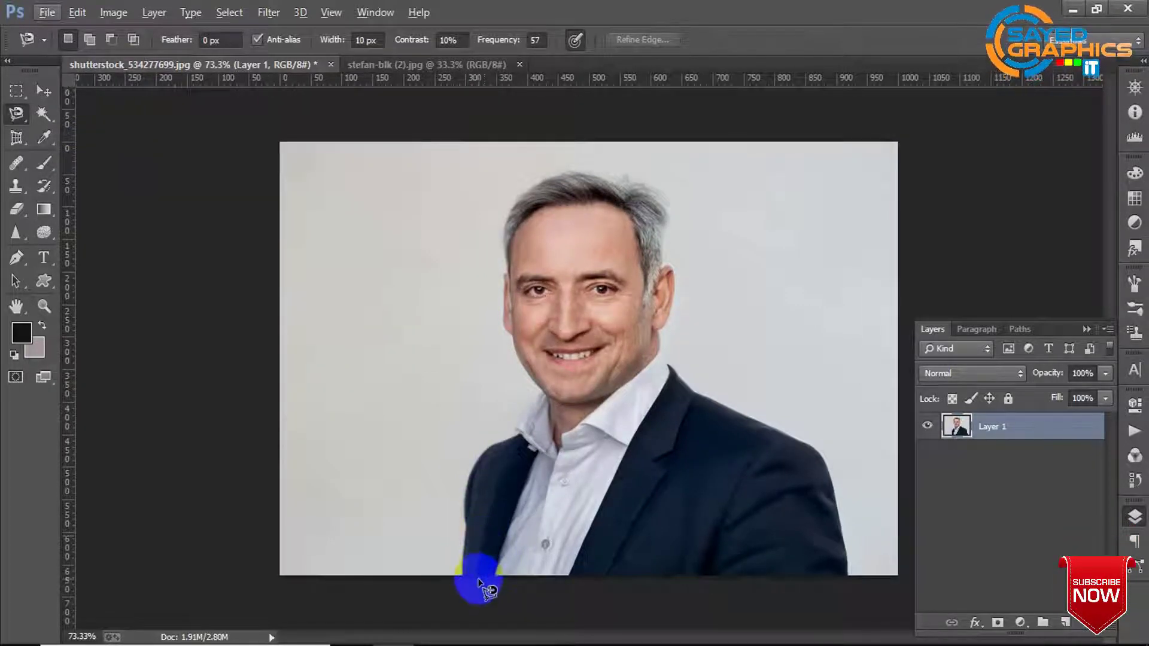
left_click(440, 454)
left_click(469, 595)
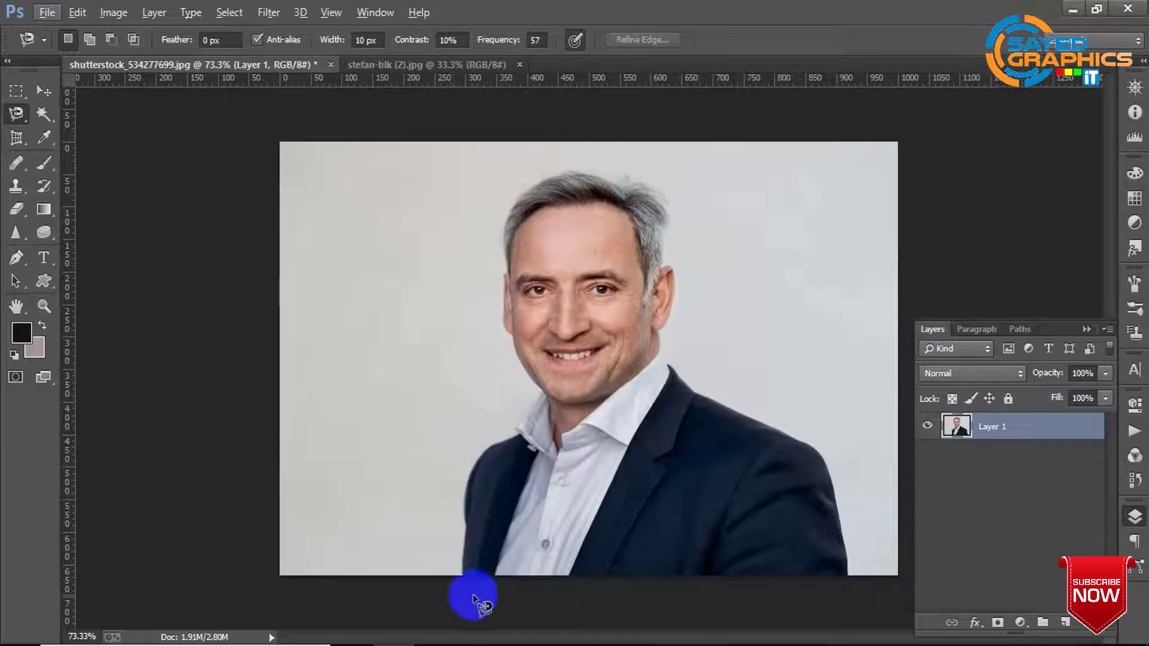
left_click(457, 436)
left_click(462, 573)
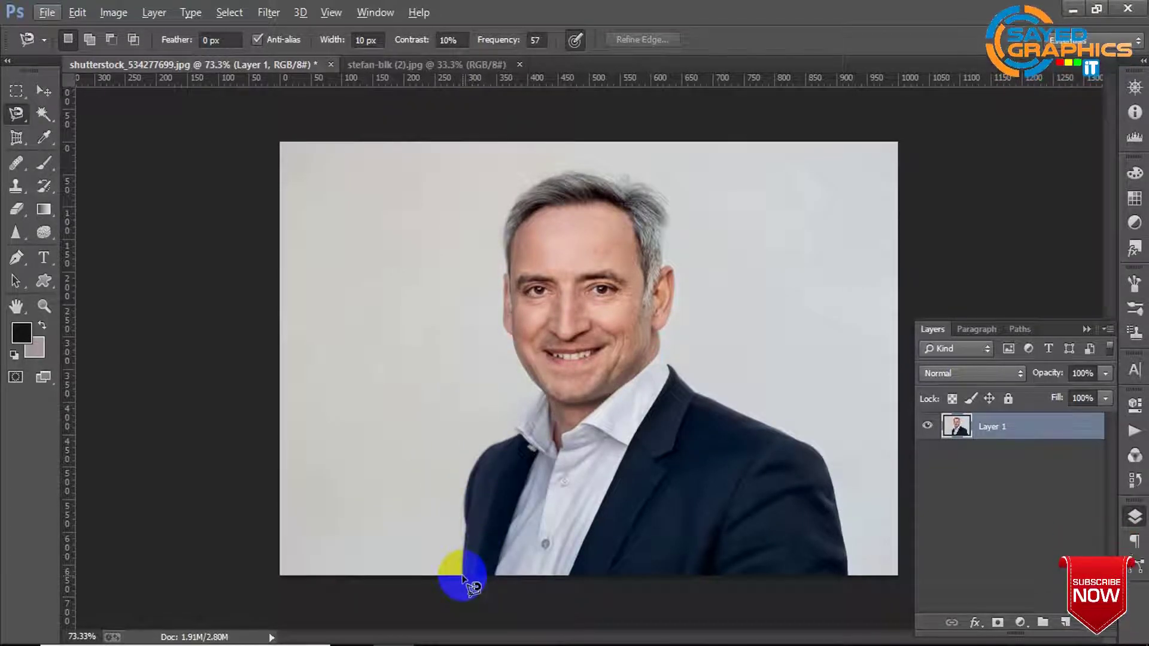
mouse_move(462, 575)
left_mouse_down()
mouse_move(469, 466)
mouse_move(520, 435)
left_mouse_up()
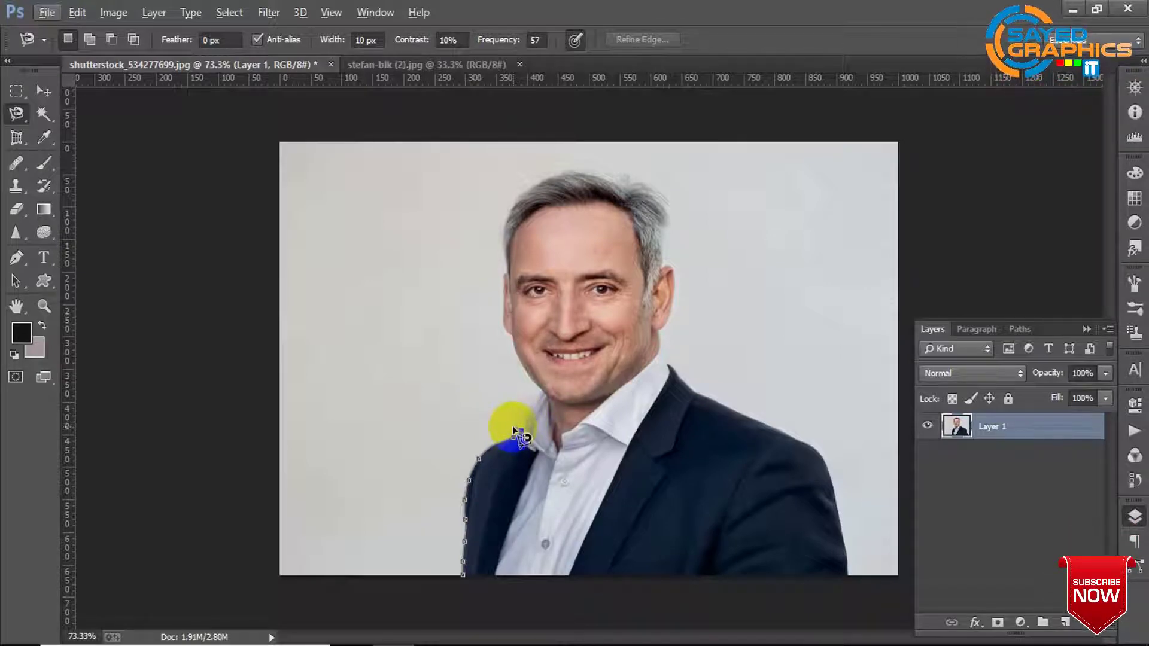
Continue the Magnetic Lasso outline around the head and other shoulder, and close it along the image's lower edge
mouse_move(512, 425)
left_mouse_down()
mouse_move(543, 391)
mouse_move(510, 332)
mouse_move(507, 342)
mouse_move(503, 297)
mouse_move(506, 236)
mouse_move(537, 209)
mouse_move(507, 276)
mouse_move(509, 219)
mouse_move(568, 177)
mouse_move(651, 182)
mouse_move(678, 202)
mouse_move(666, 196)
mouse_move(671, 239)
mouse_move(661, 198)
mouse_move(673, 261)
mouse_move(659, 263)
mouse_move(674, 286)
mouse_move(663, 358)
mouse_move(696, 392)
mouse_move(822, 457)
mouse_move(844, 509)
mouse_move(848, 576)
left_mouse_up()
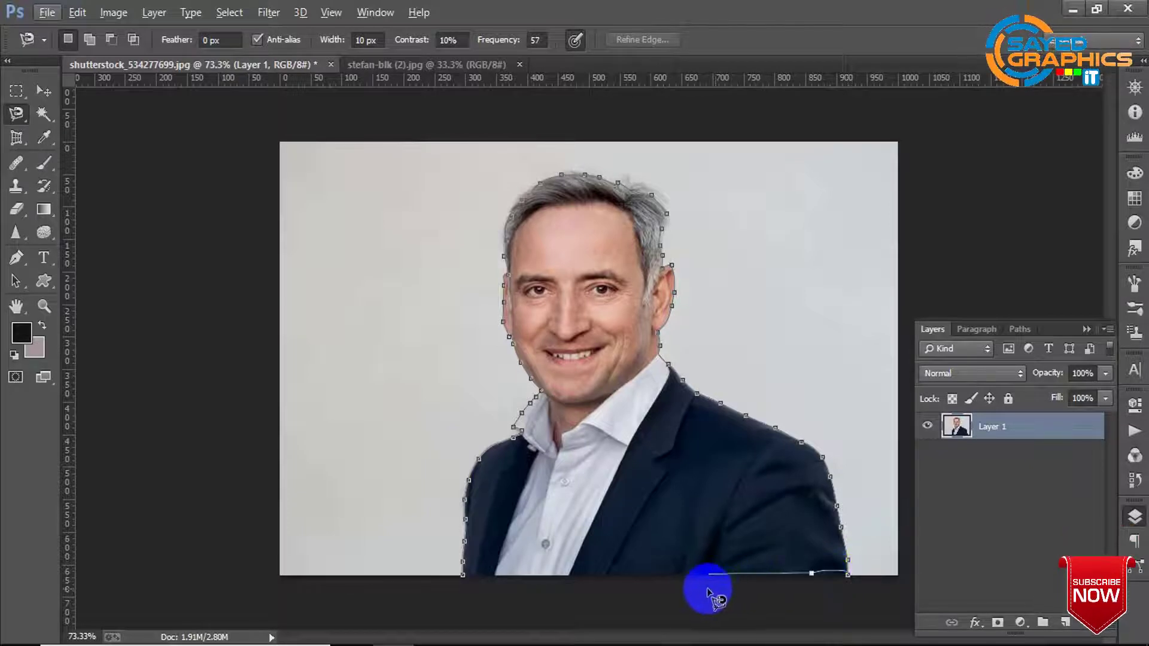
left_click_drag(625, 598, 485, 589)
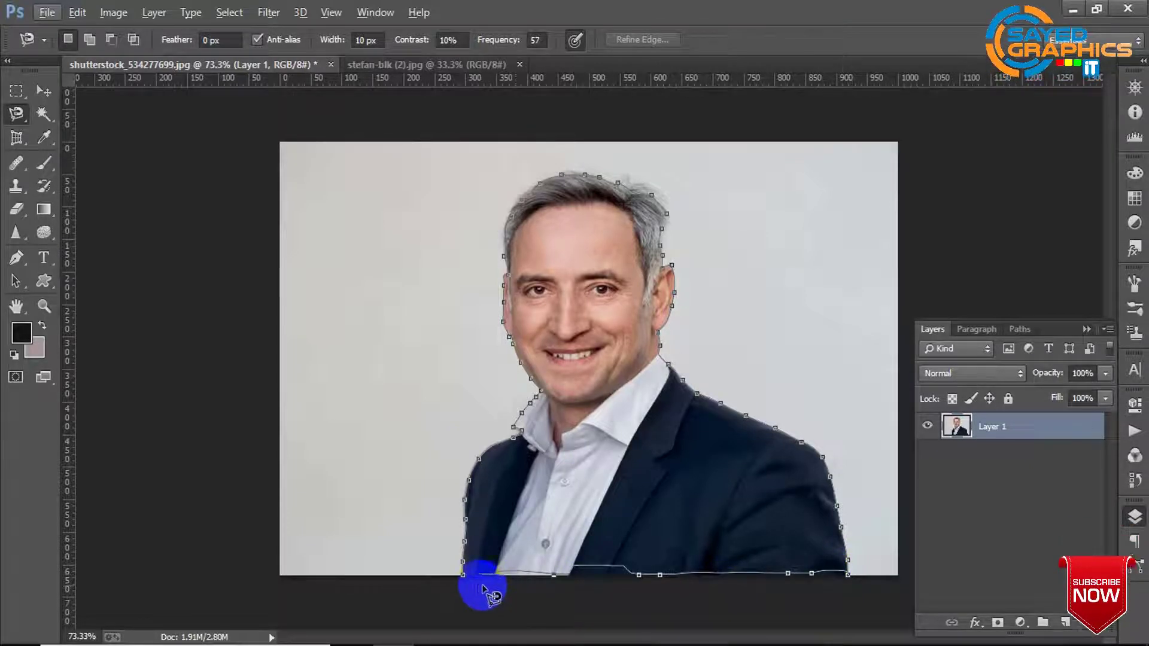
mouse_move(685, 572)
left_mouse_down()
mouse_move(572, 583)
mouse_move(756, 575)
mouse_move(621, 596)
mouse_move(461, 596)
mouse_move(510, 577)
mouse_move(518, 520)
mouse_move(489, 566)
mouse_move(496, 591)
left_mouse_up()
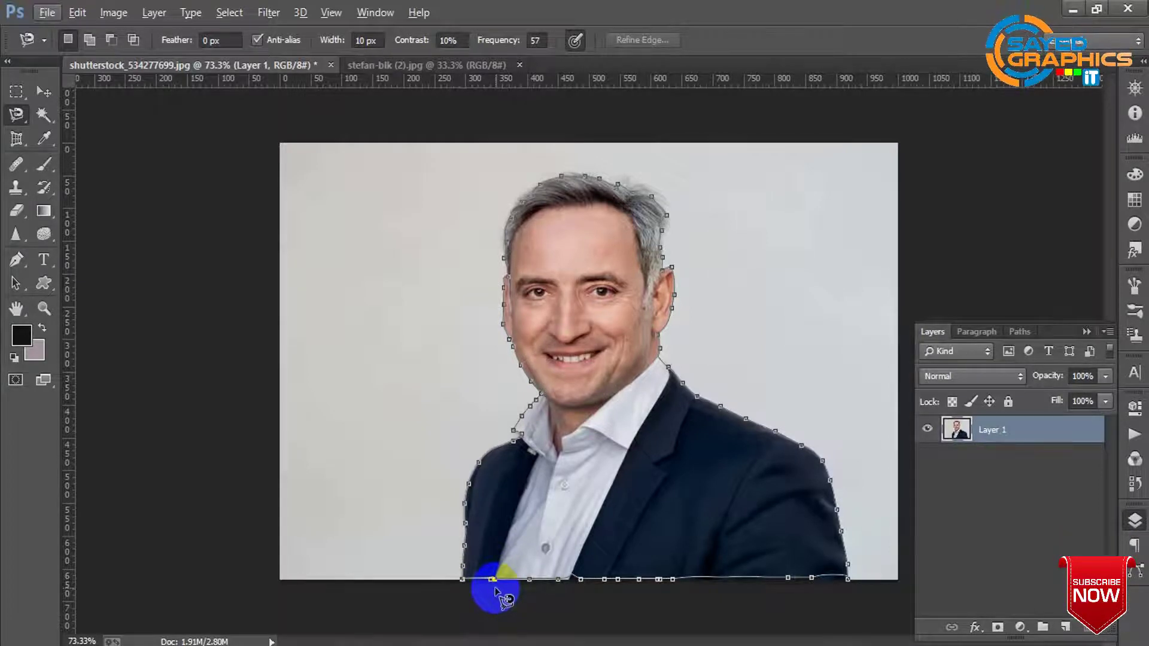
left_click(496, 591)
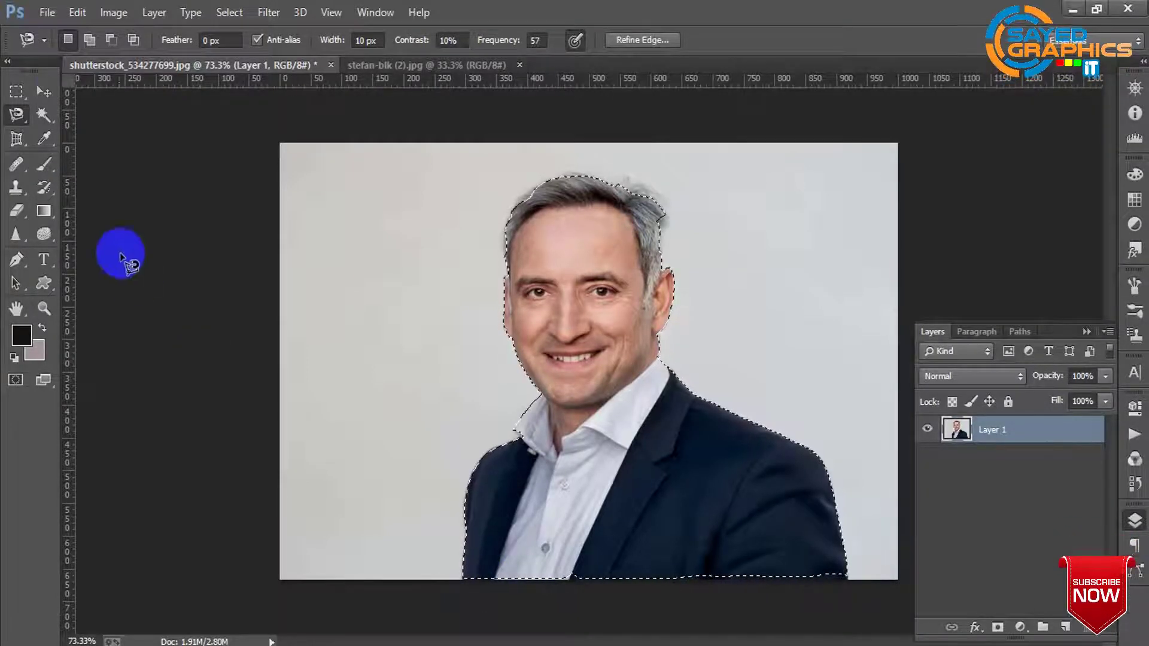
Invert the selection around the man and delete the grey background from Layer 1
left_click(45, 90)
left_click_drag(670, 419, 640, 383)
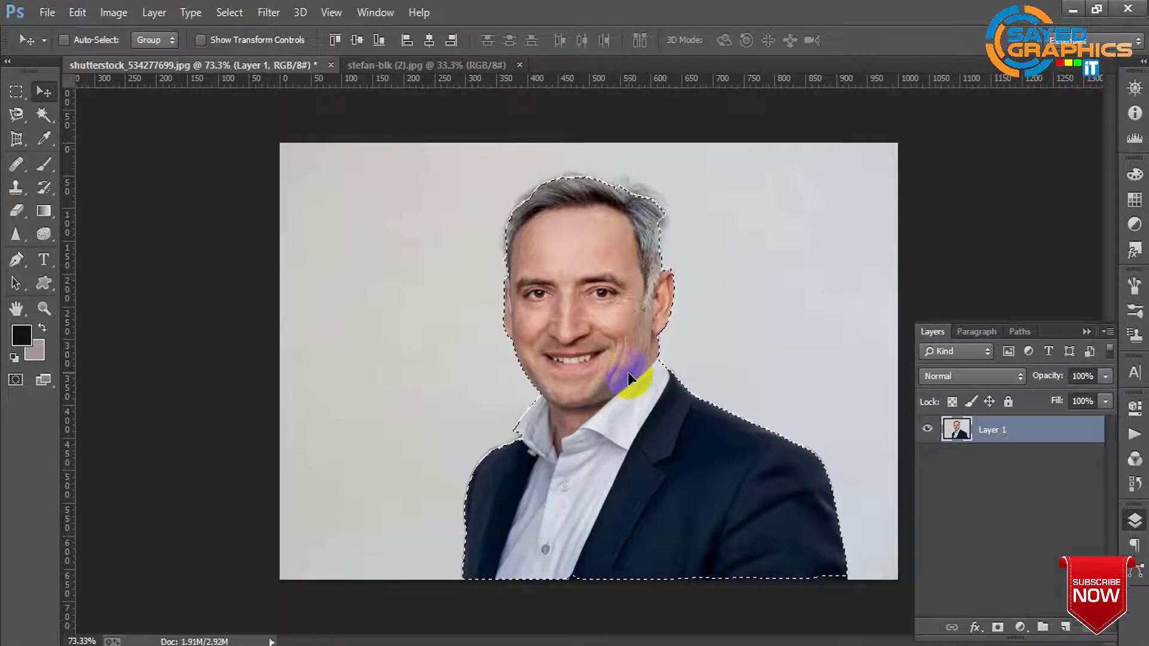
key("ctrl+shift+i")
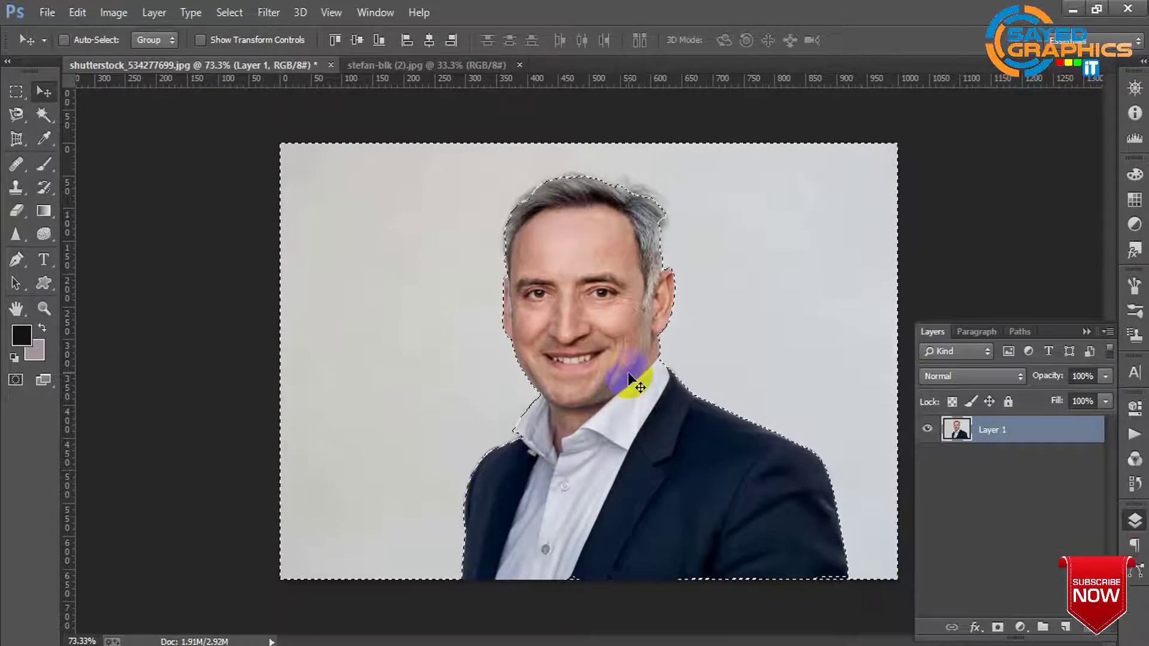
key("Delete")
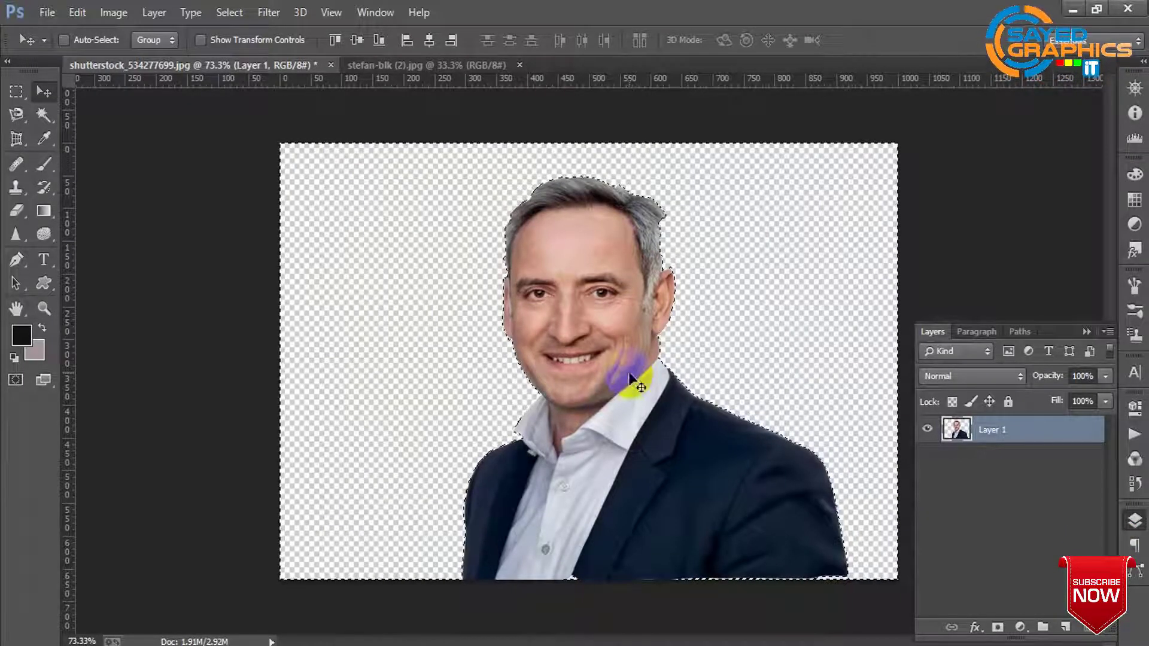
Add a new layer beneath the portrait, fill the selected background area with teal, and deselect
left_click(1065, 626)
left_click_drag(1020, 431, 1012, 502)
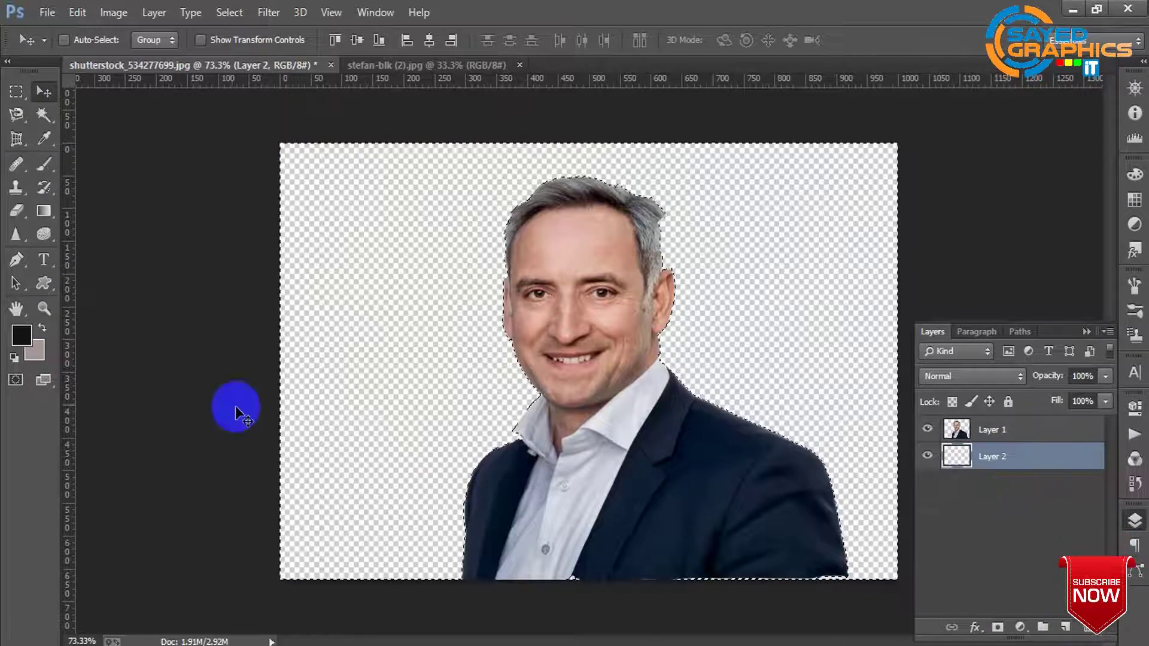
left_click(22, 335)
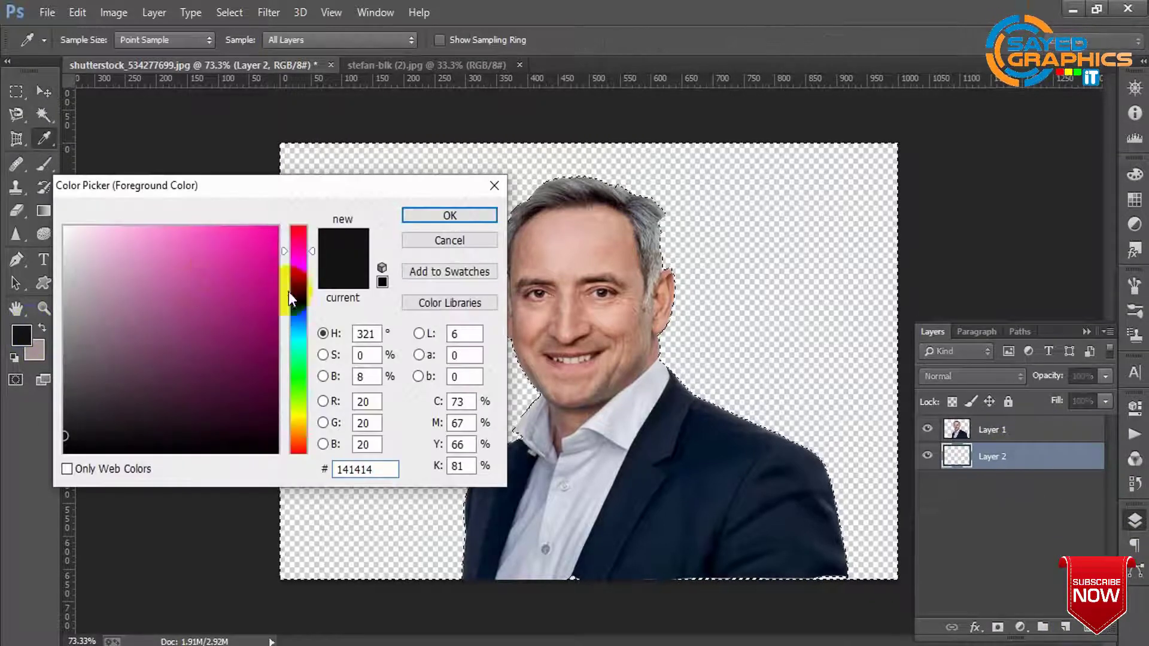
left_click(299, 344)
mouse_move(278, 311)
left_mouse_down()
mouse_move(239, 302)
mouse_move(257, 328)
mouse_move(182, 299)
mouse_move(226, 318)
mouse_move(218, 277)
mouse_move(228, 275)
left_mouse_up()
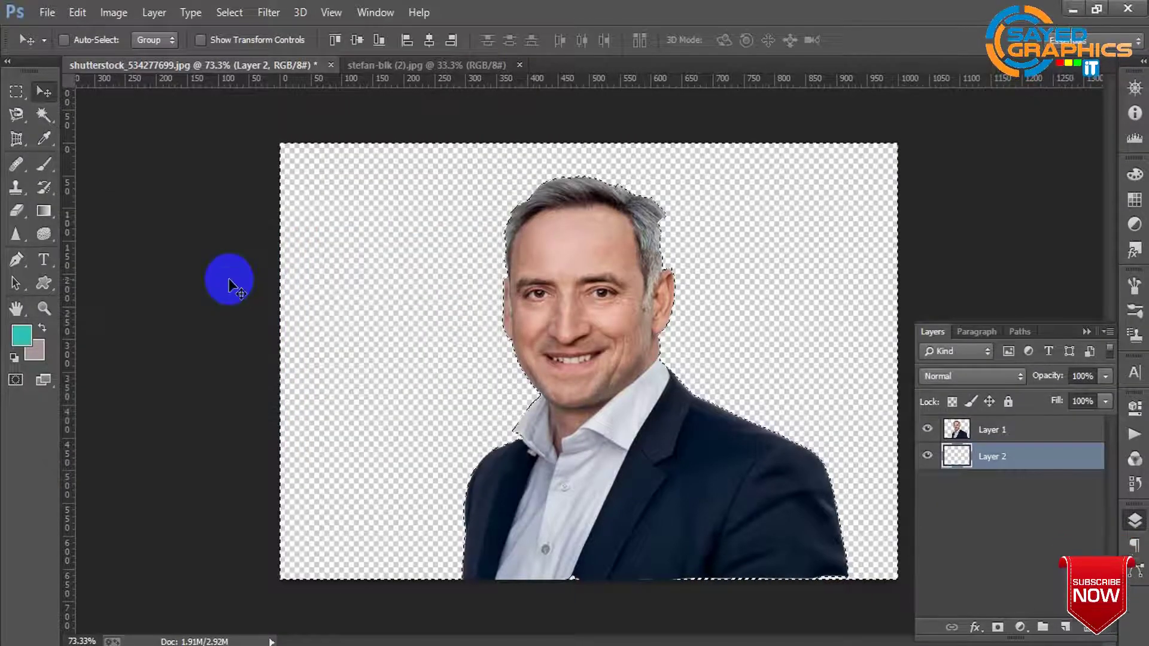
key("alt+BackSpace")
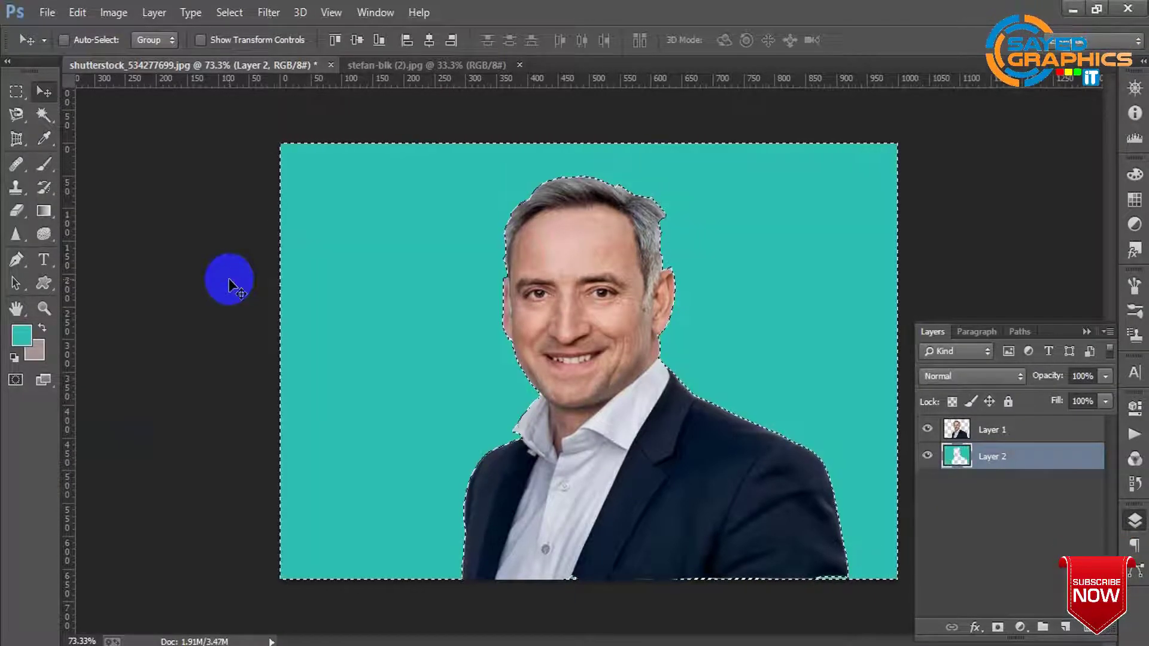
key("ctrl+d")
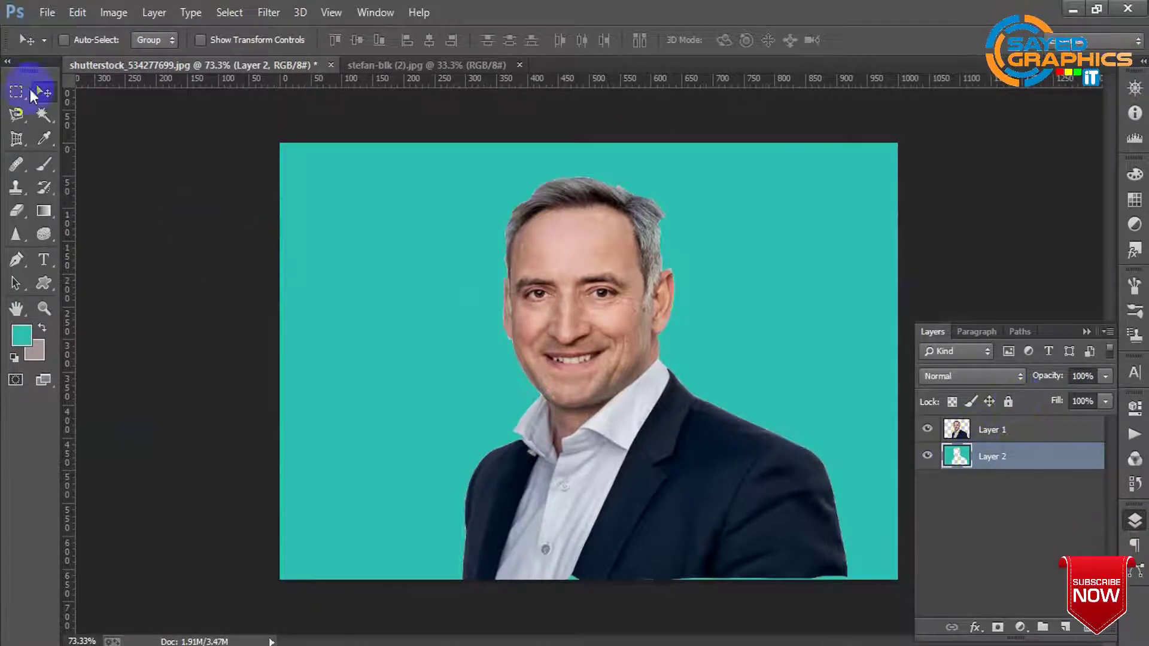
Free-transform Layer 1, stretching its height to about 103.4% and shifting the man to the right and slightly down
left_click(999, 432)
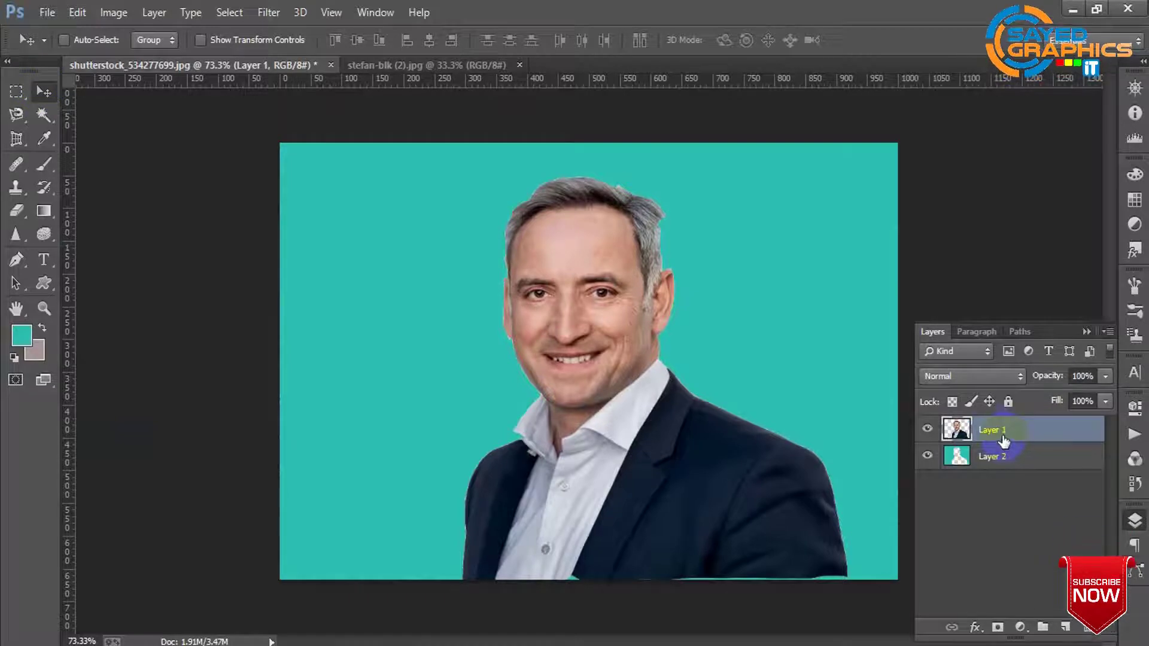
key("ctrl+t")
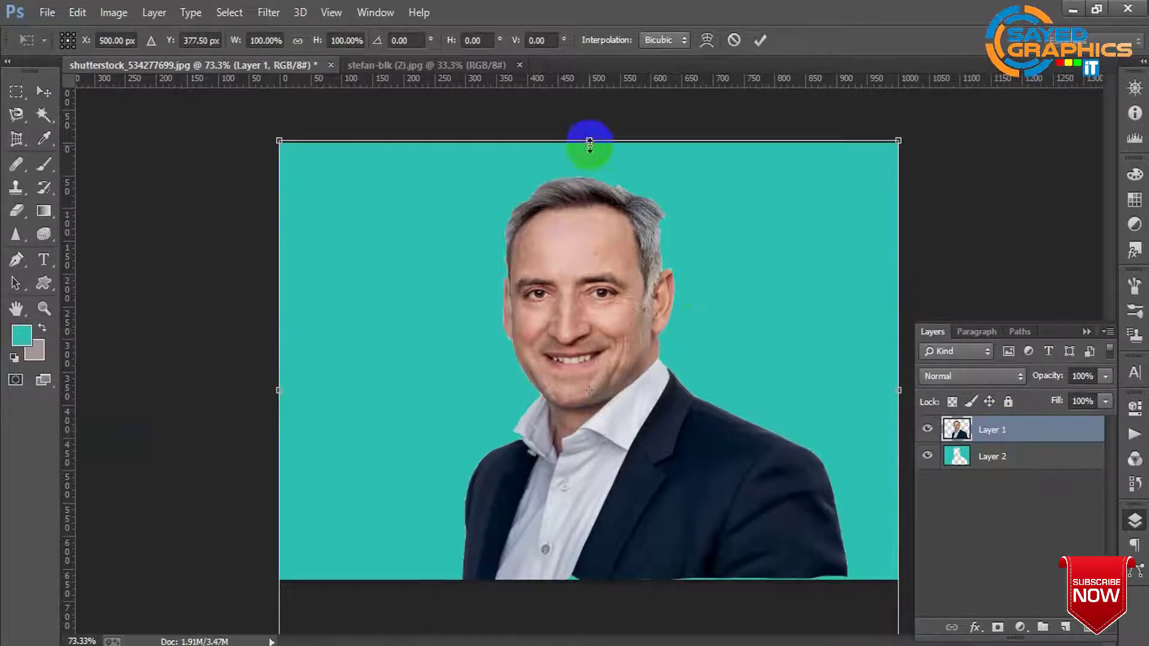
left_click_drag(589, 144, 590, 120)
left_click_drag(601, 235, 625, 268)
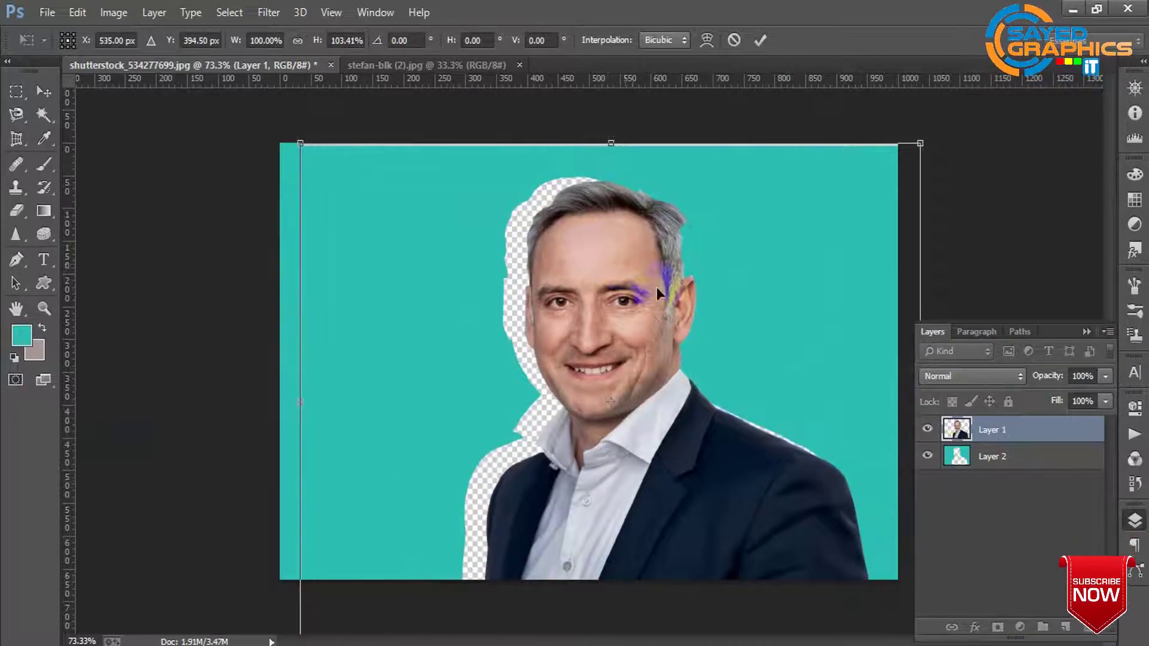
key("Return")
Fill all of Layer 2 with the teal foreground color
left_click(1041, 461)
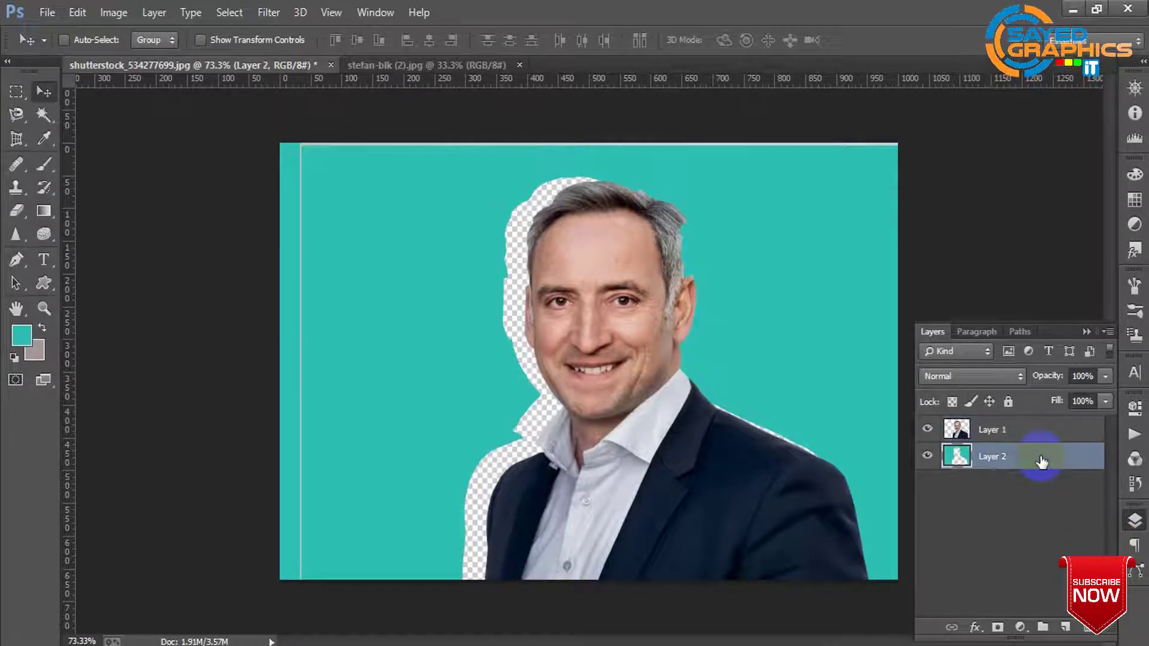
key("alt+BackSpace")
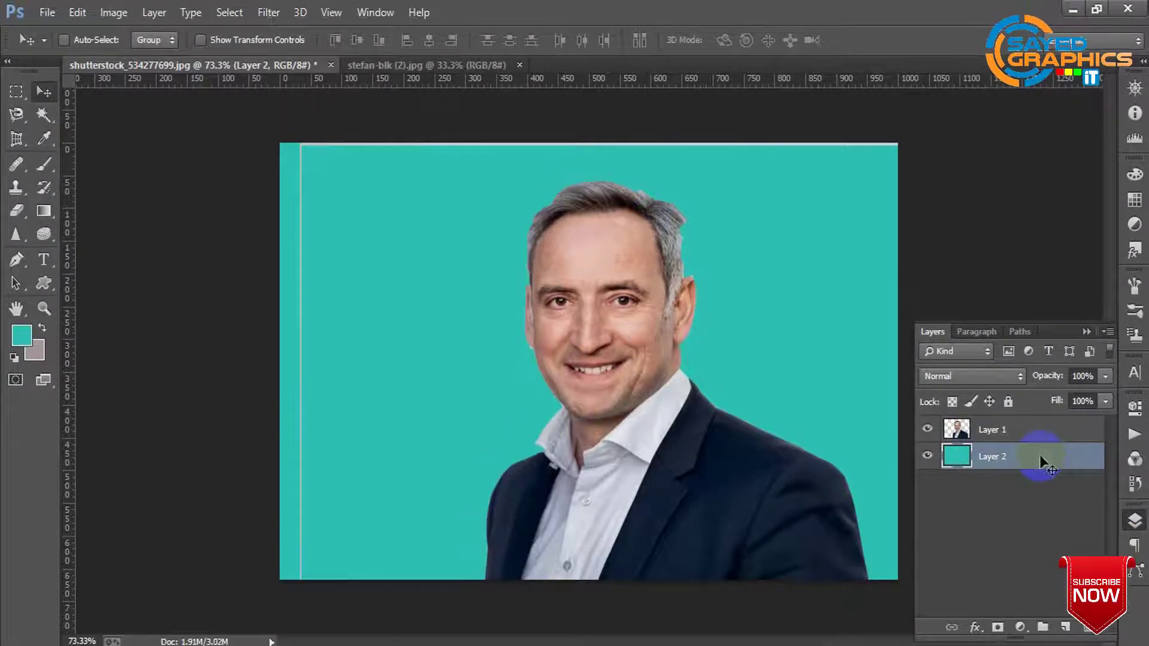
Move the man on Layer 1 back to the left so the layer lines up with the canvas's left edge
left_click_drag(718, 446, 696, 483)
left_click(724, 426, "ctrl")
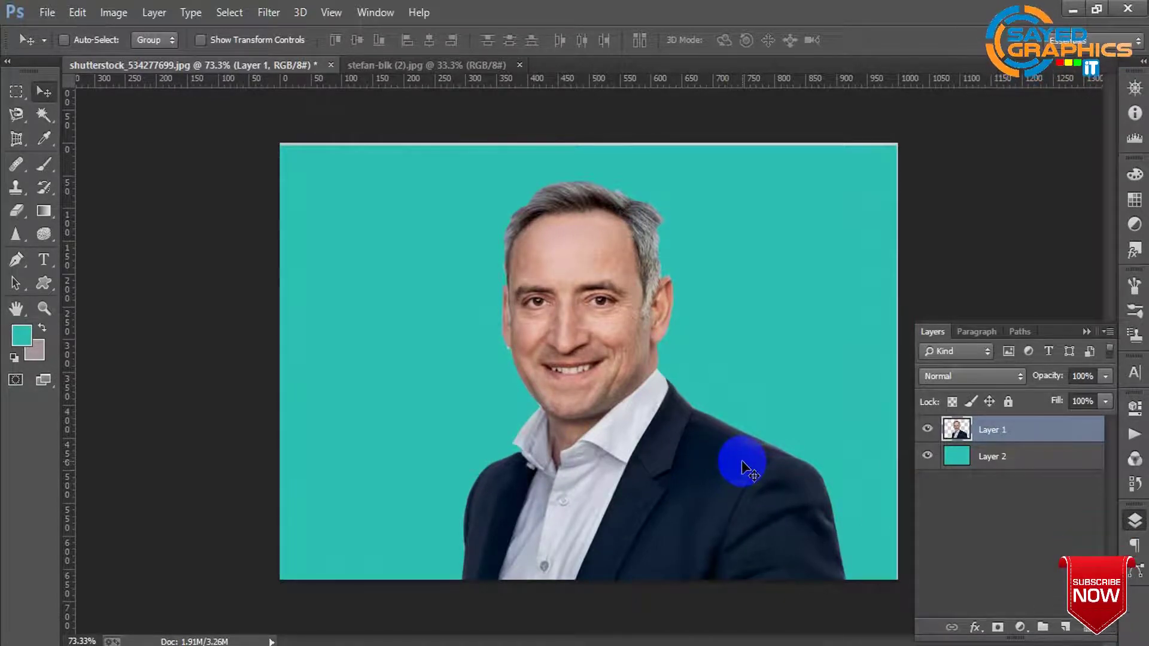
left_click(566, 344)
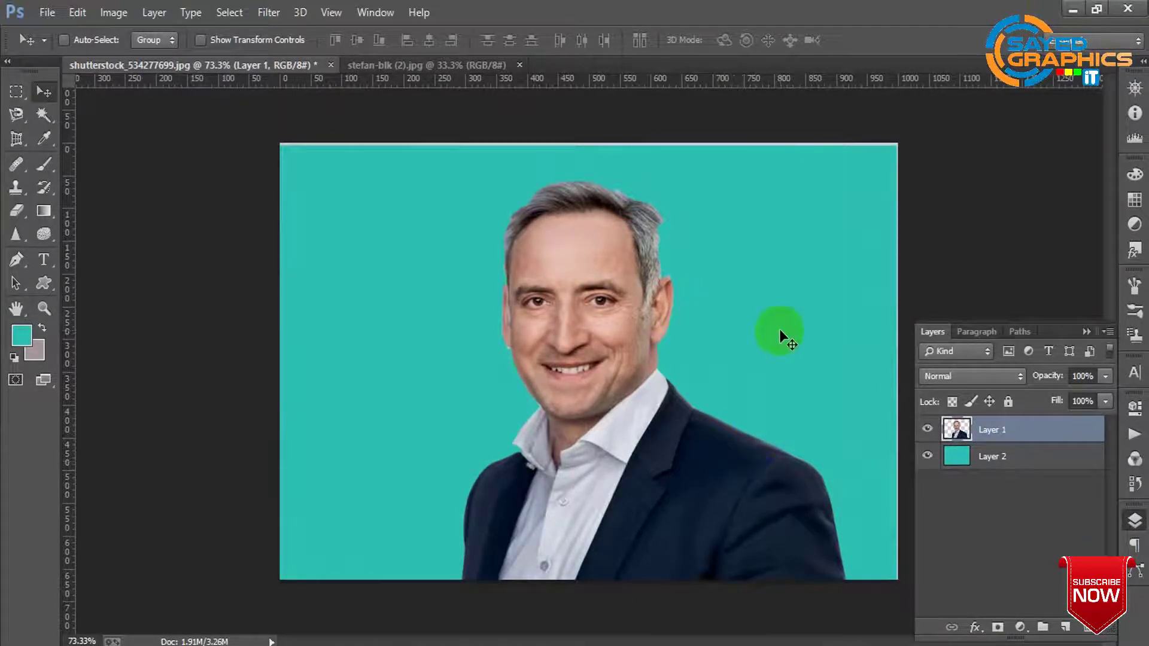
left_click(23, 138)
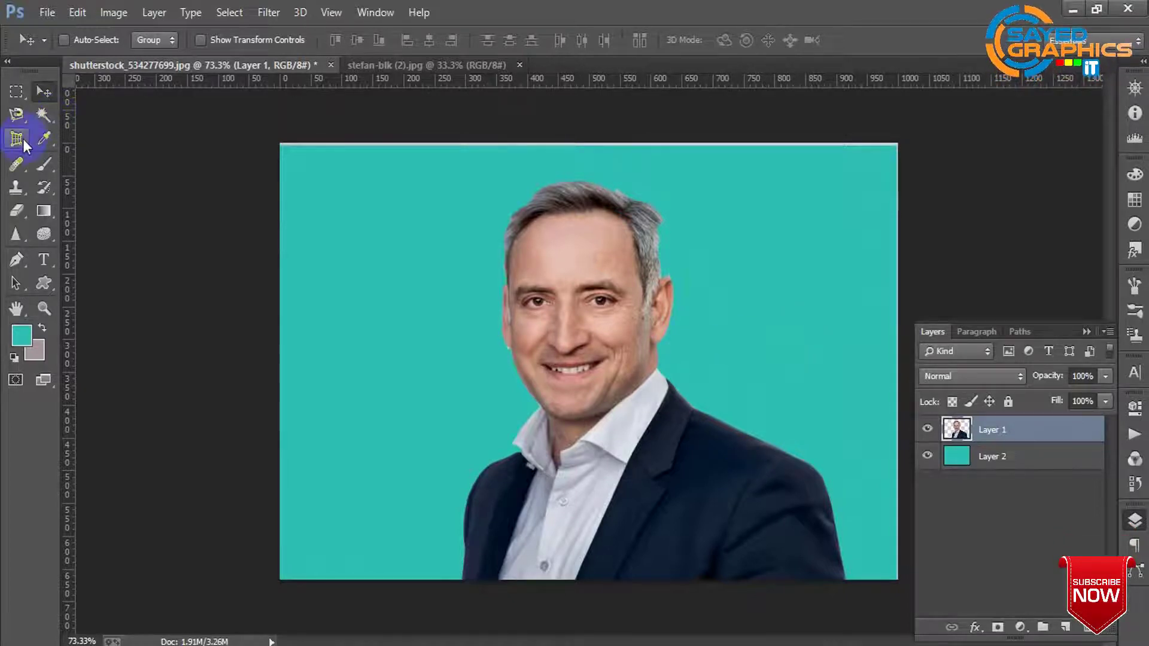
left_click(17, 119)
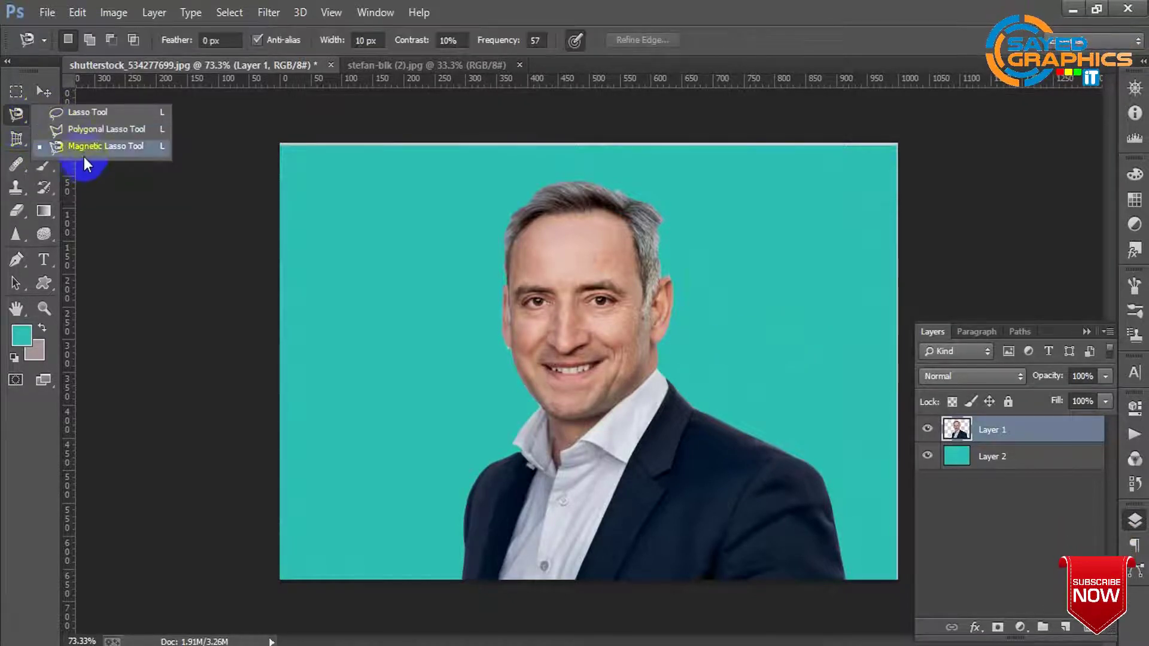
left_click(24, 113)
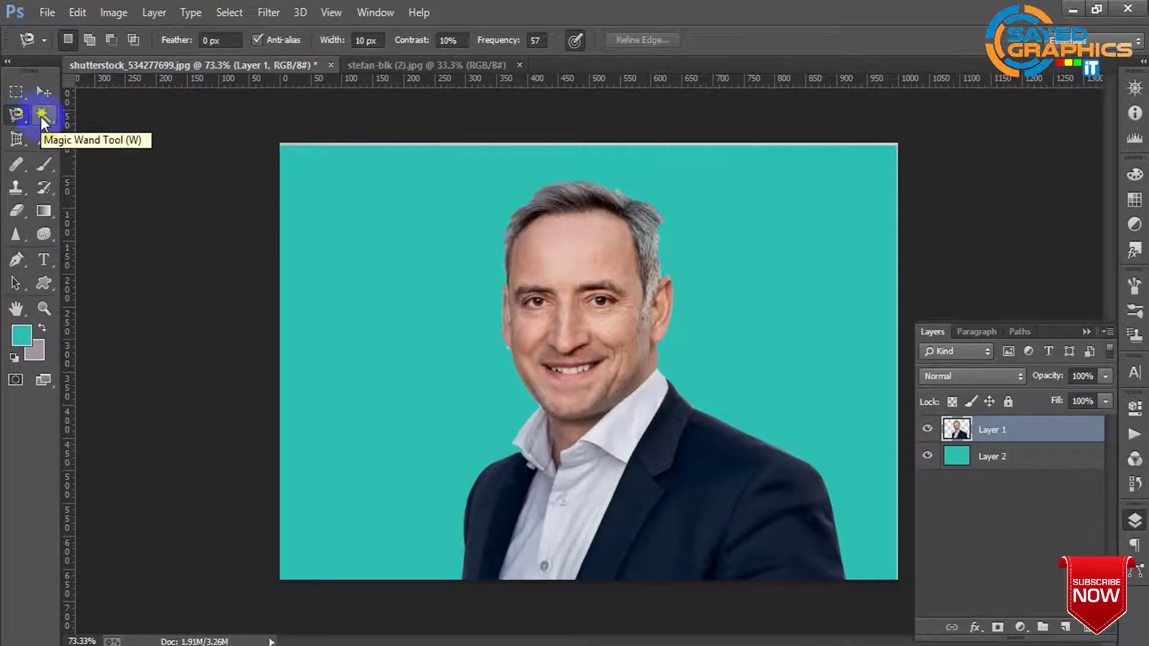
left_click(42, 117)
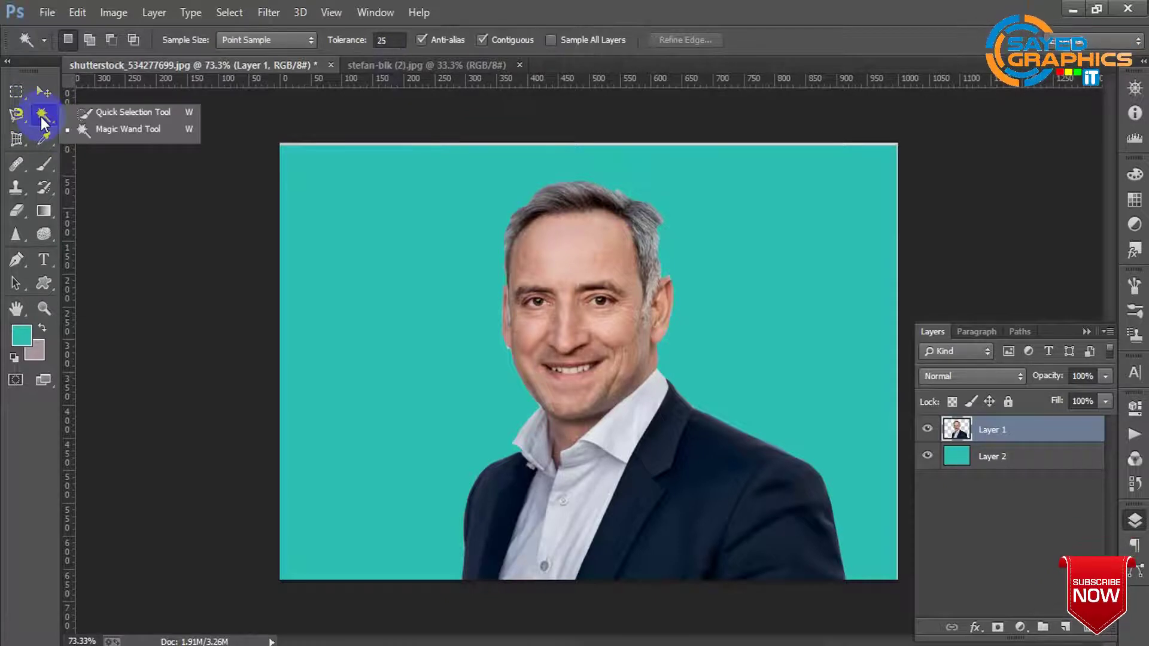
left_click_drag(47, 118, 102, 124)
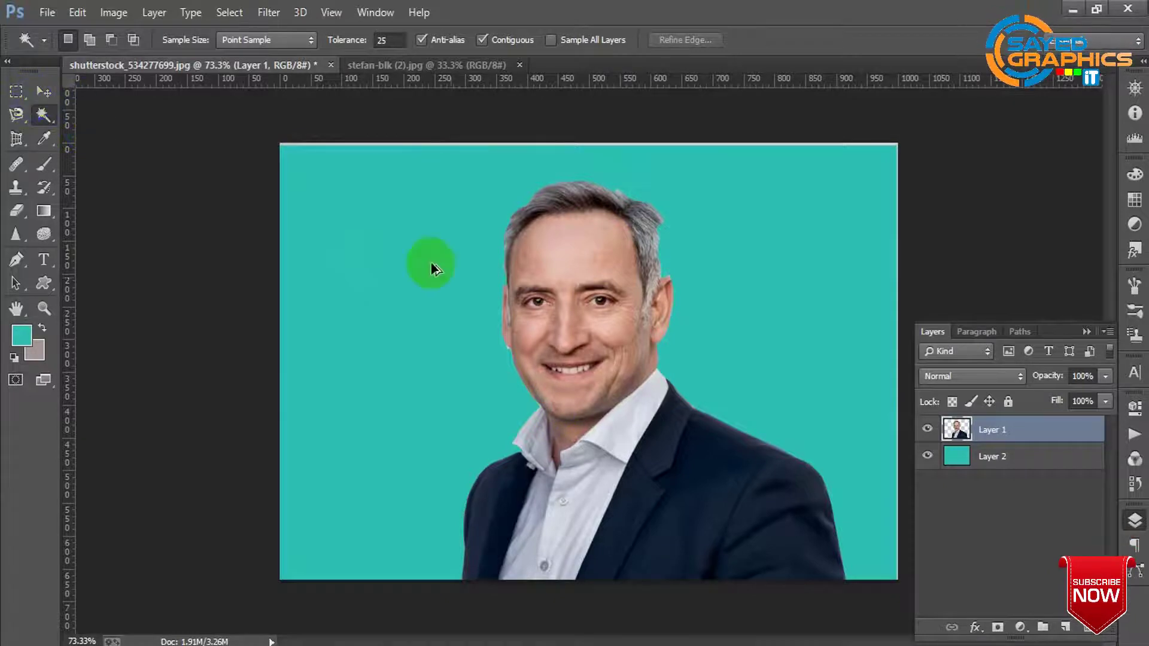
Undo the teal background, the background deletion and the selection to restore the original portrait photo
left_click_drag(431, 265, 478, 306)
key("ctrl+alt+z")
key("ctrl+alt+z")
key("ctrl+alt+z")
key("ctrl+alt+z")
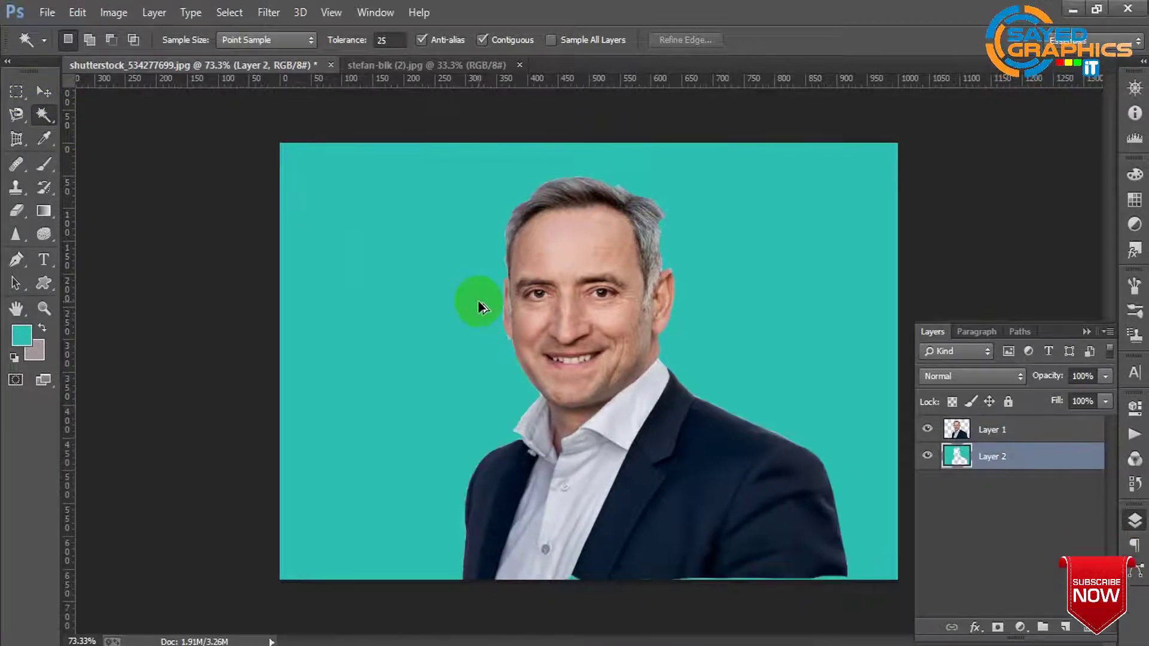
key("ctrl+alt+z")
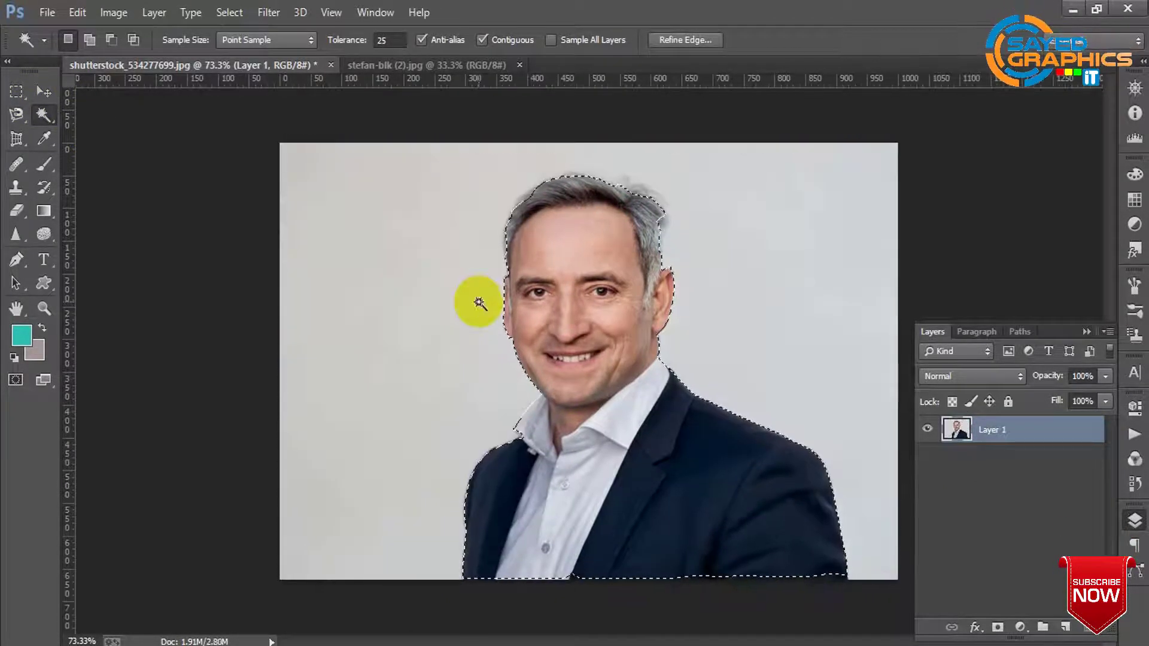
key("ctrl+alt+z")
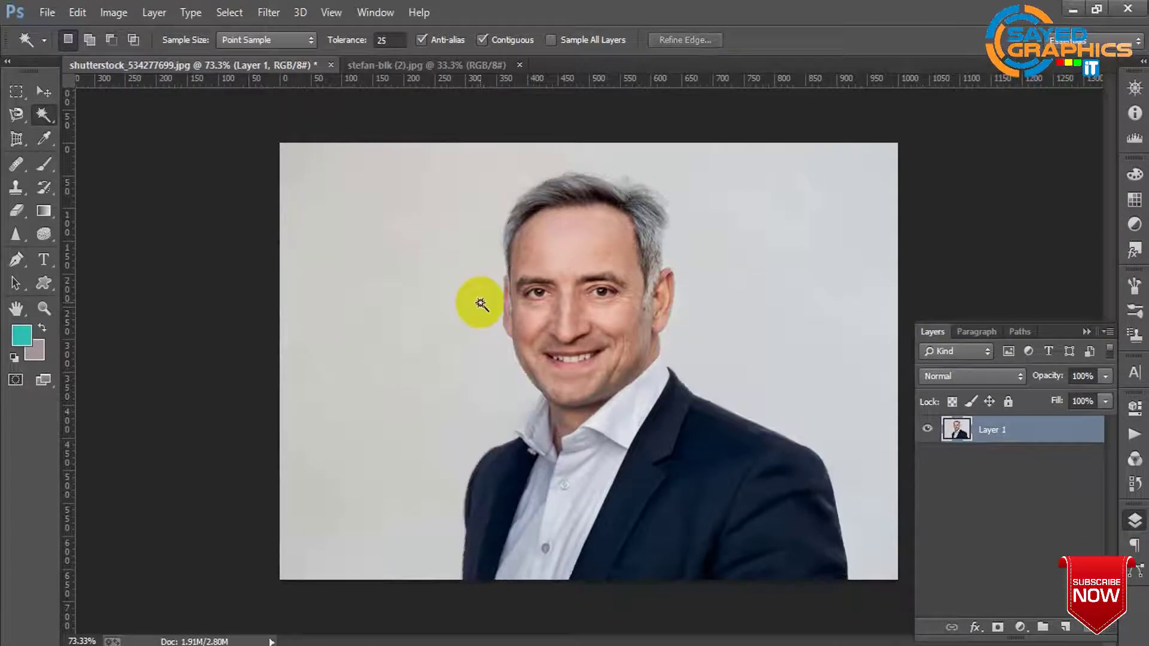
Select the gray background on both sides of the man with the Quick Selection tool
right_click(43, 114)
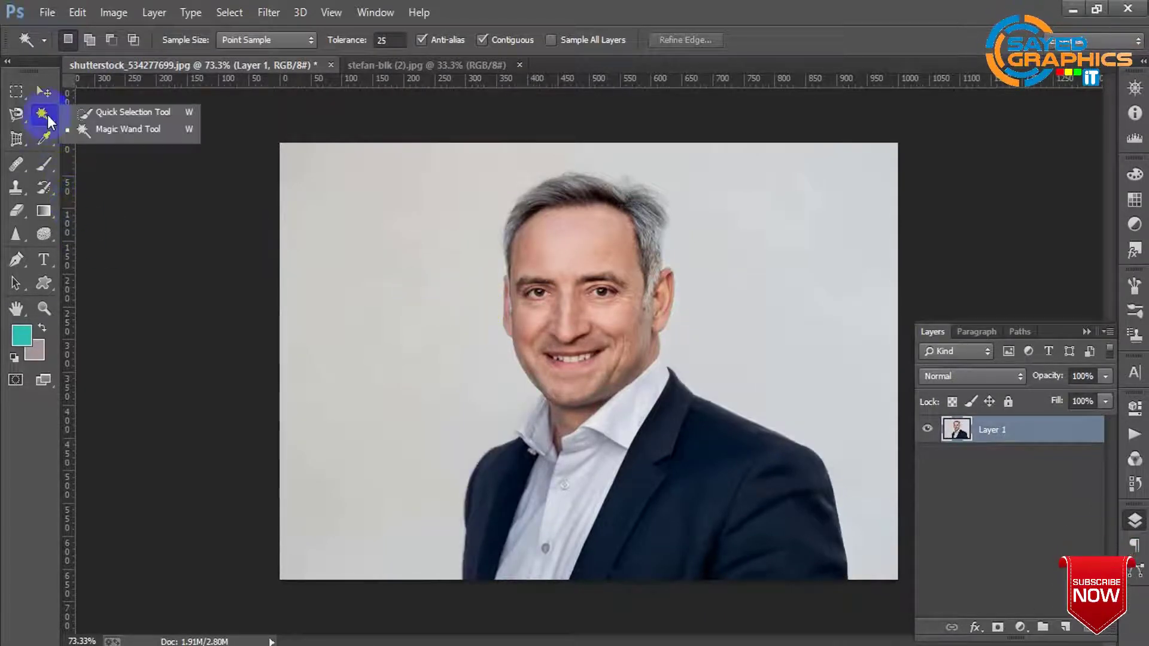
left_click(108, 115)
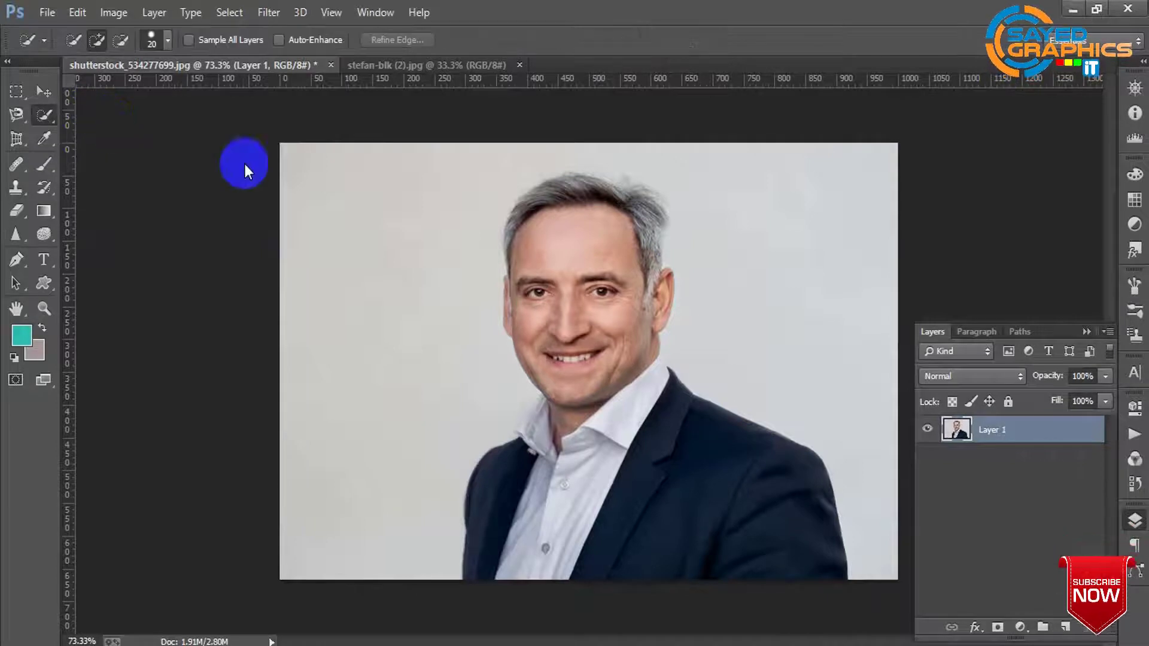
mouse_move(291, 167)
left_mouse_down()
mouse_move(316, 167)
mouse_move(410, 386)
left_mouse_up()
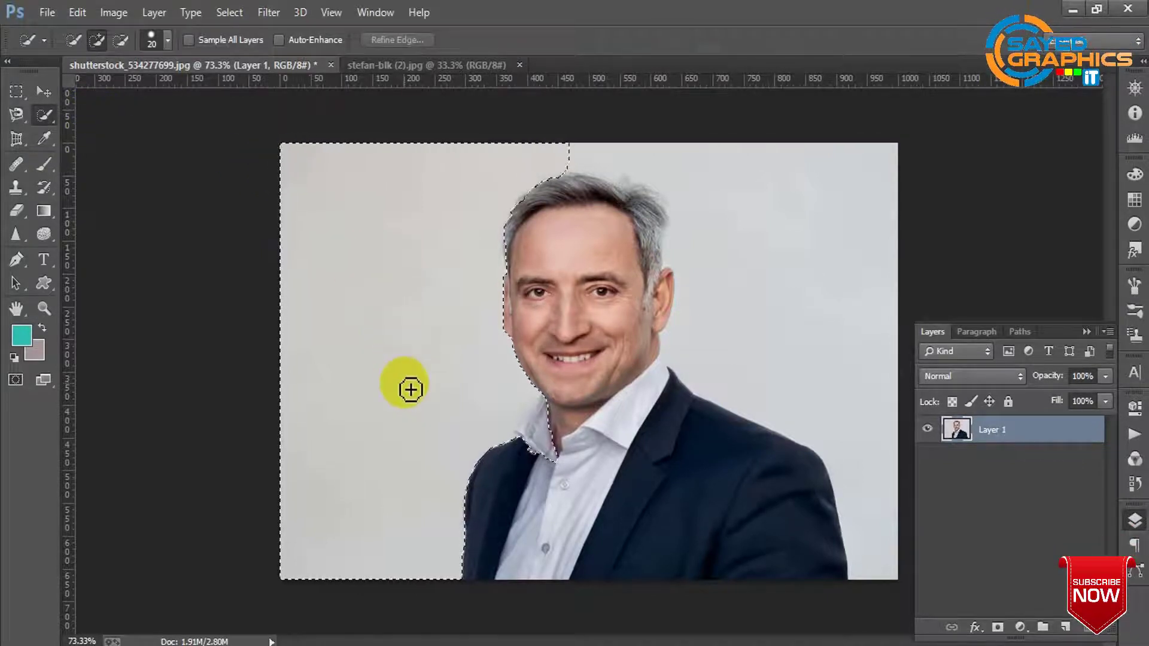
mouse_move(657, 187)
left_mouse_down()
mouse_move(578, 161)
mouse_move(631, 165)
mouse_move(711, 209)
mouse_move(743, 251)
mouse_move(777, 336)
left_mouse_up()
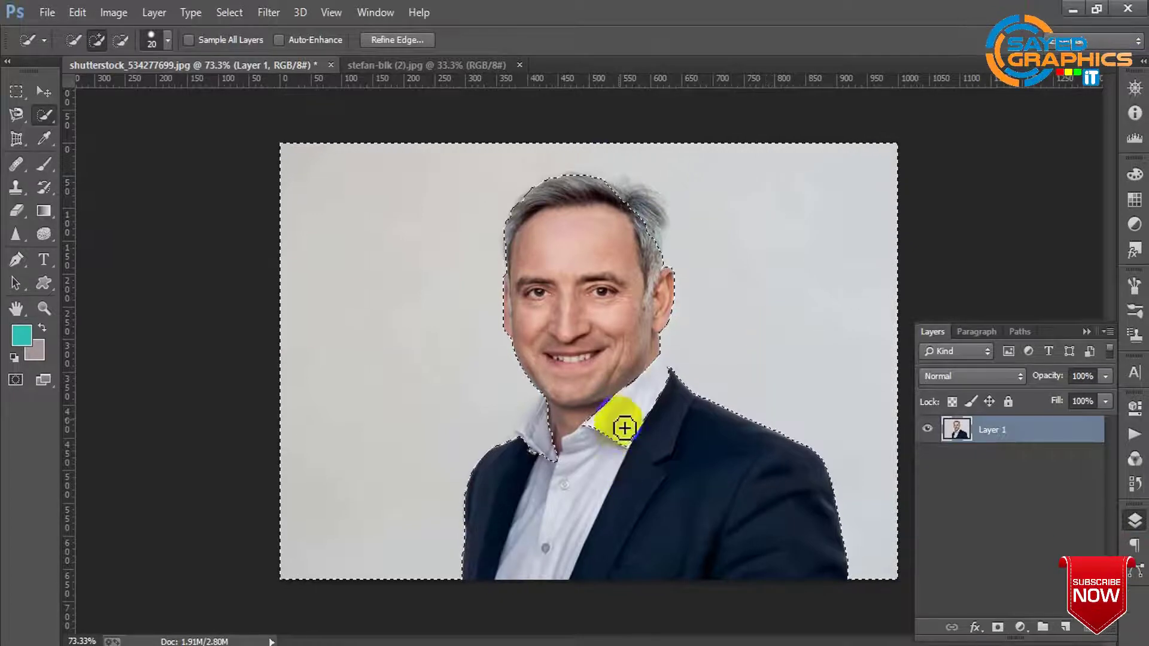
Subtract the shirt collar areas and the hair at the side of the head from the background selection
scroll(622, 422, "up", 1)
left_click(541, 470, "alt")
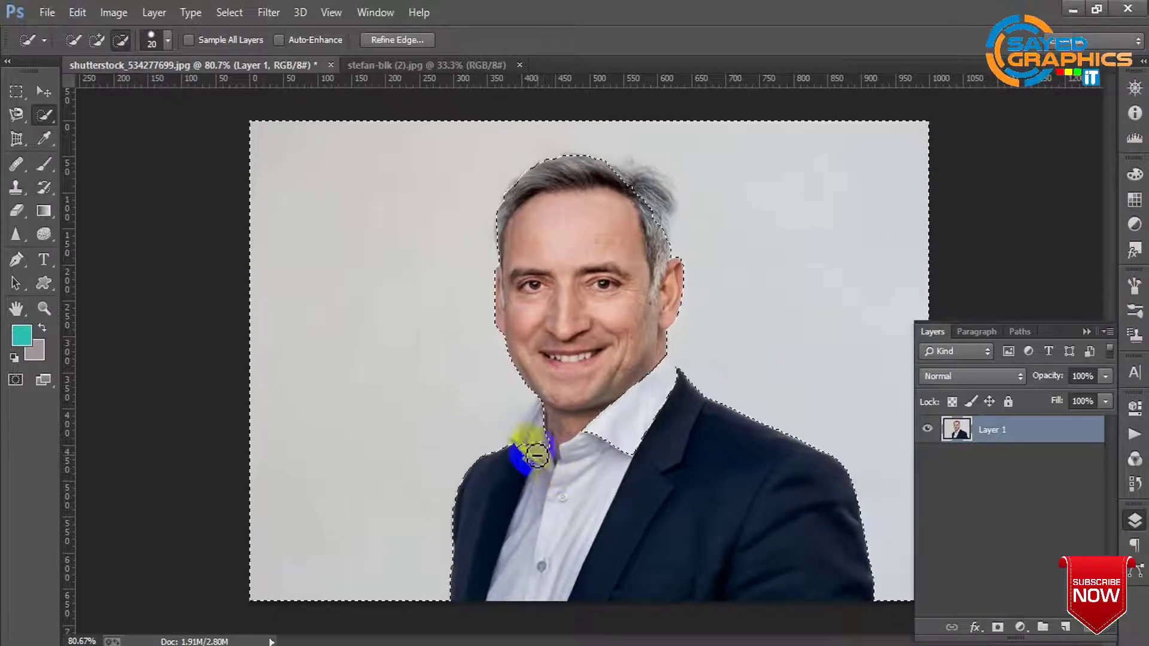
mouse_move(536, 455)
left_mouse_down()
mouse_move(550, 418)
mouse_move(529, 446)
mouse_move(558, 467)
mouse_move(521, 461)
left_mouse_up()
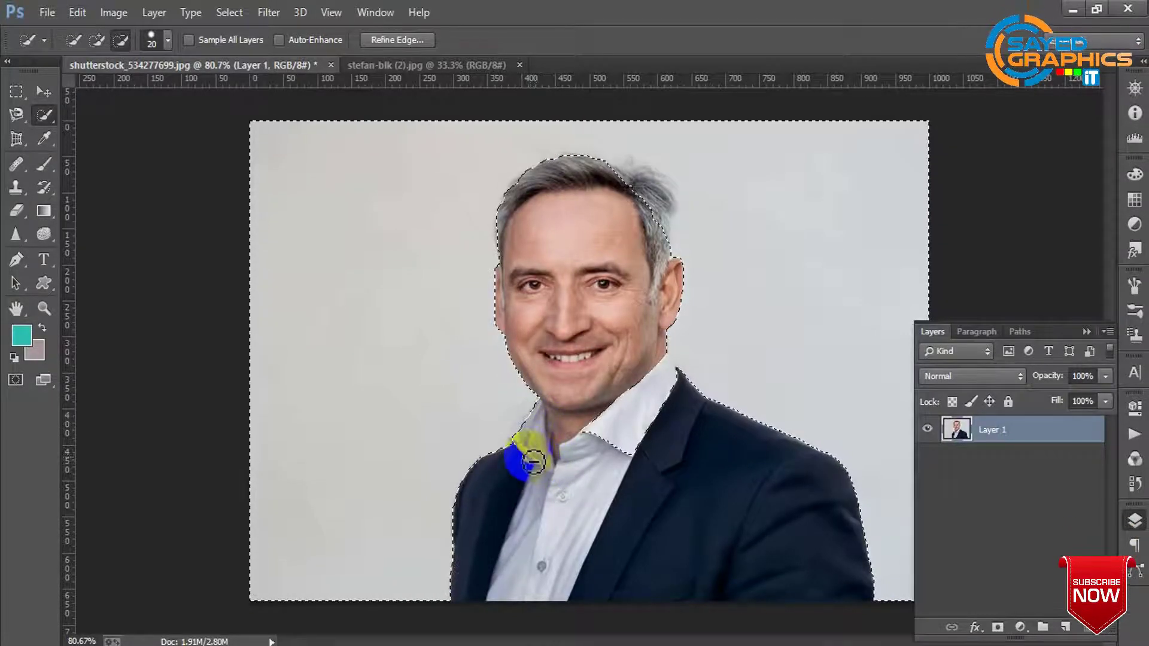
left_click(623, 441)
mouse_move(582, 436)
left_mouse_down()
mouse_move(645, 387)
mouse_move(667, 403)
mouse_move(651, 438)
mouse_move(672, 394)
left_mouse_up()
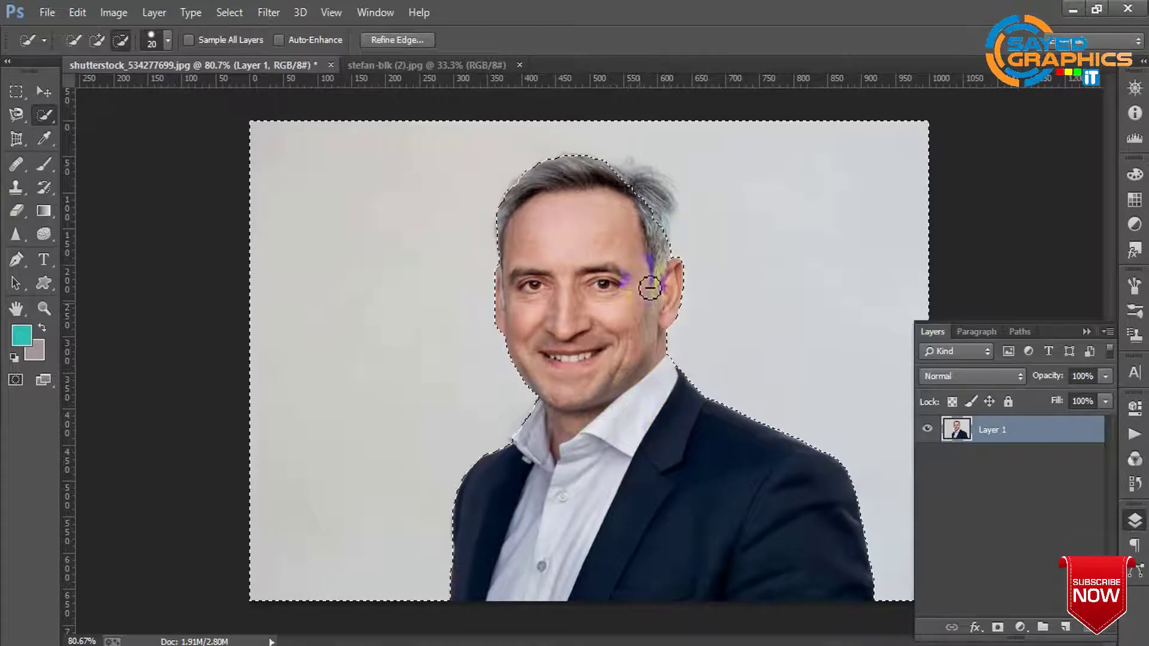
mouse_move(650, 289)
left_mouse_down()
mouse_move(669, 242)
mouse_move(658, 210)
mouse_move(624, 184)
mouse_move(656, 193)
left_mouse_up()
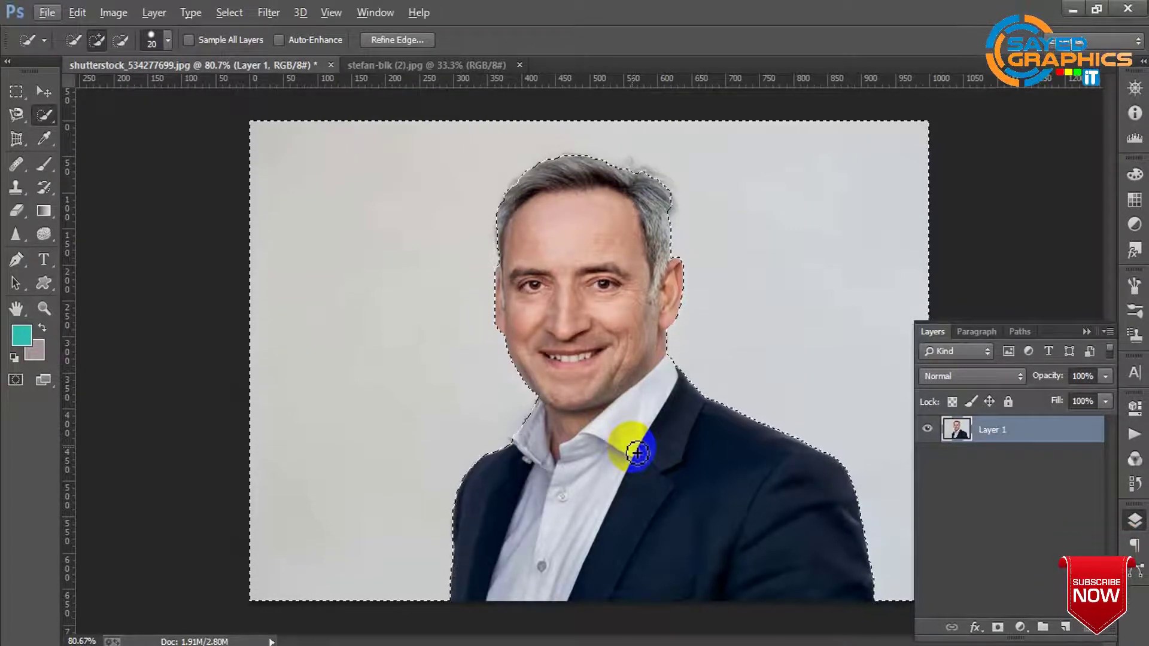
Delete the selected background from Layer 1 and add a new layer beneath the portrait
key("Delete")
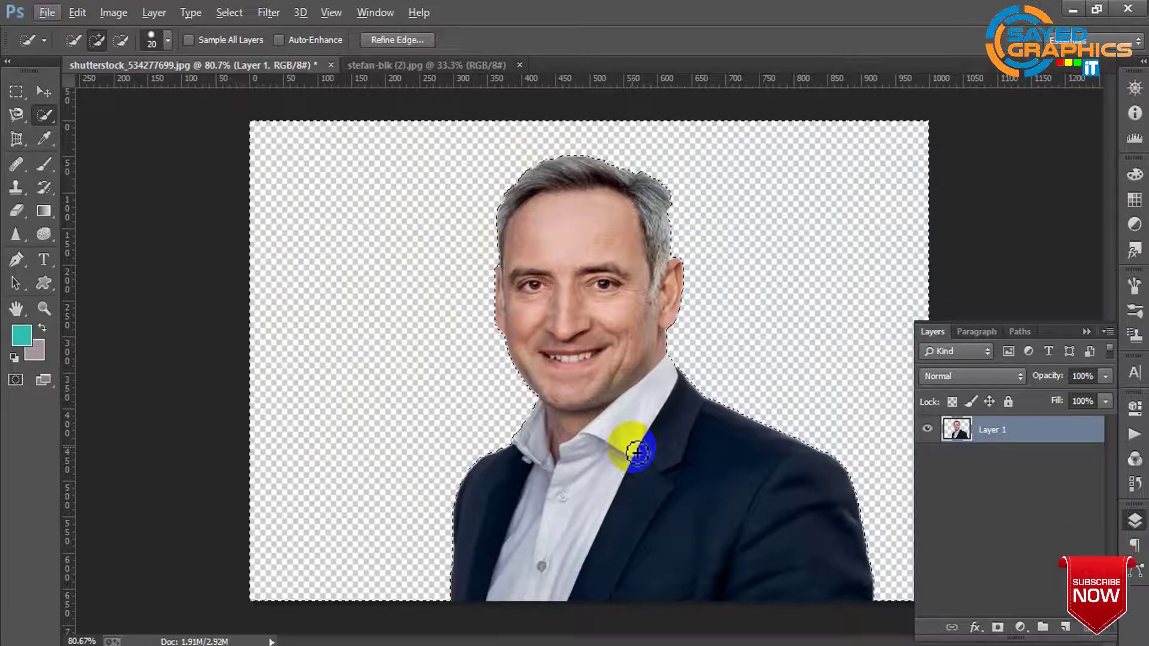
left_click(1064, 628, "ctrl")
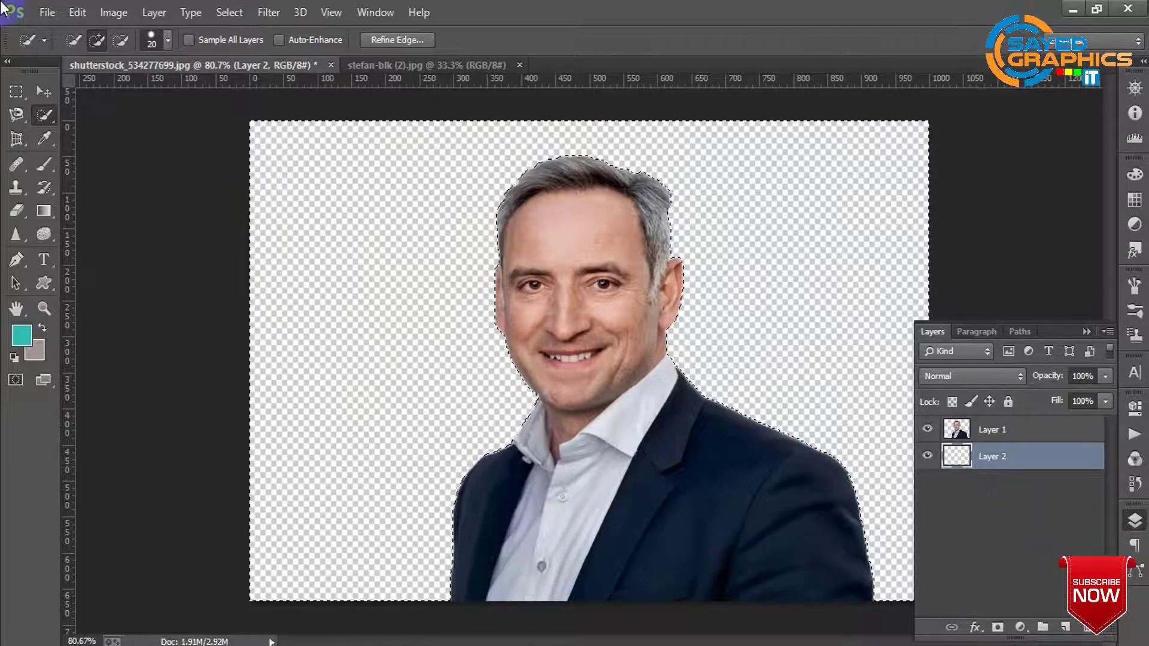
Set the foreground color to purple 572ec0 and fill the selected background area on Layer 2 with it
left_click(22, 335)
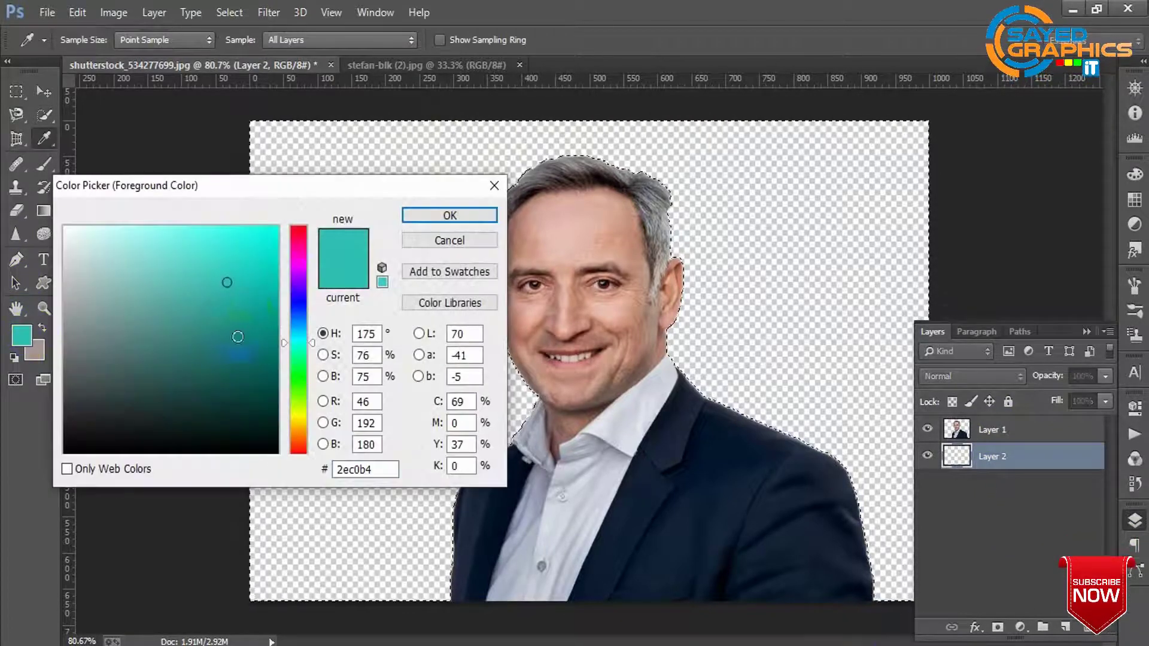
left_click(299, 291)
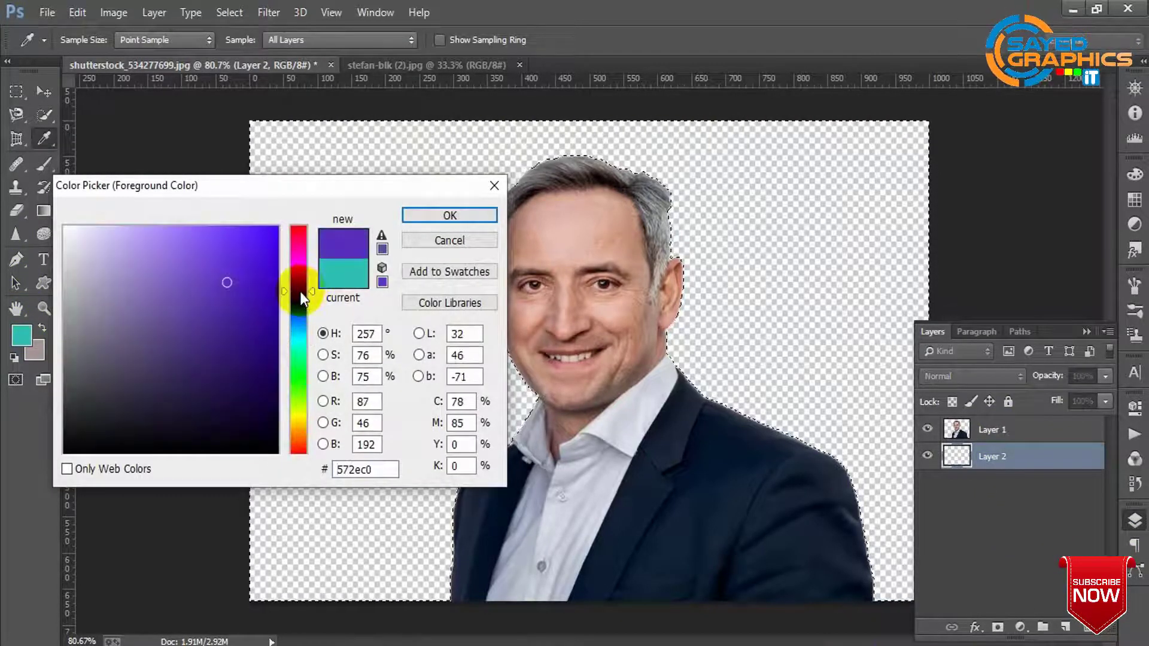
key("Return")
key("w")
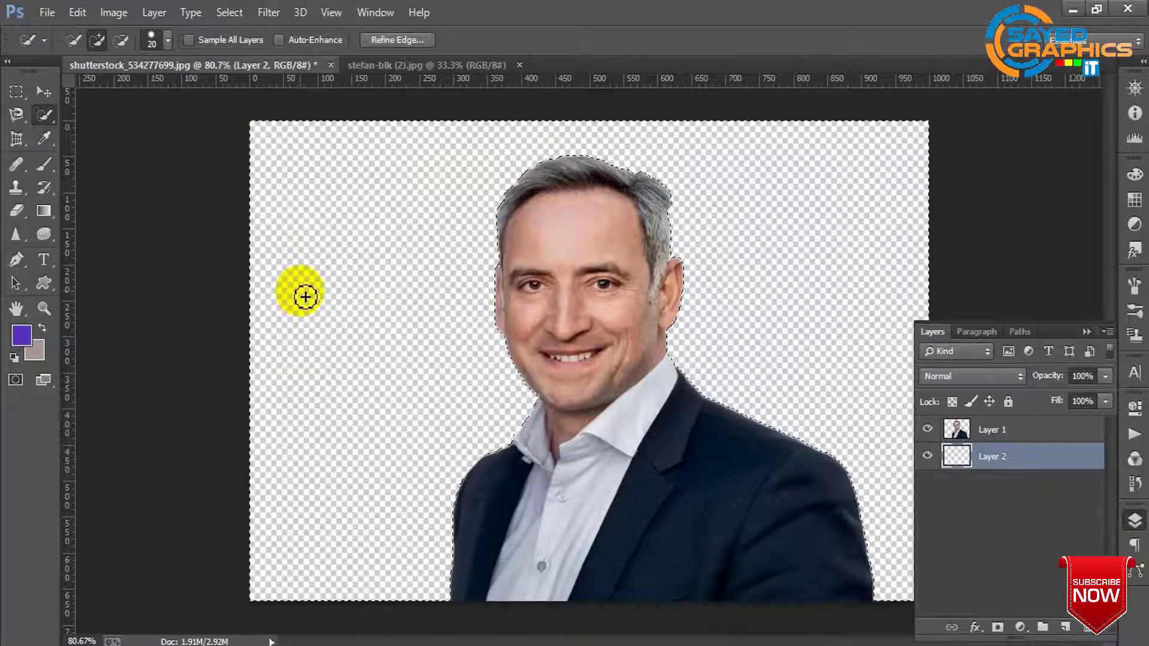
key("alt+BackSpace")
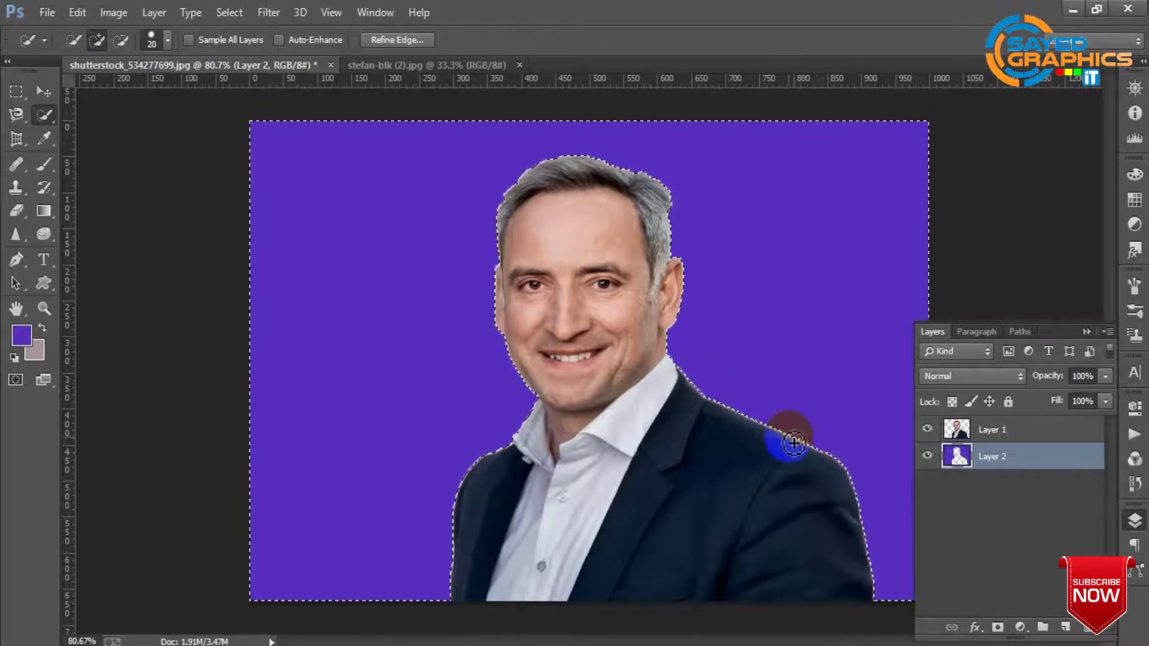
Undo the purple fill, the new layer, the background deletion and the quick selection
key("ctrl+z")
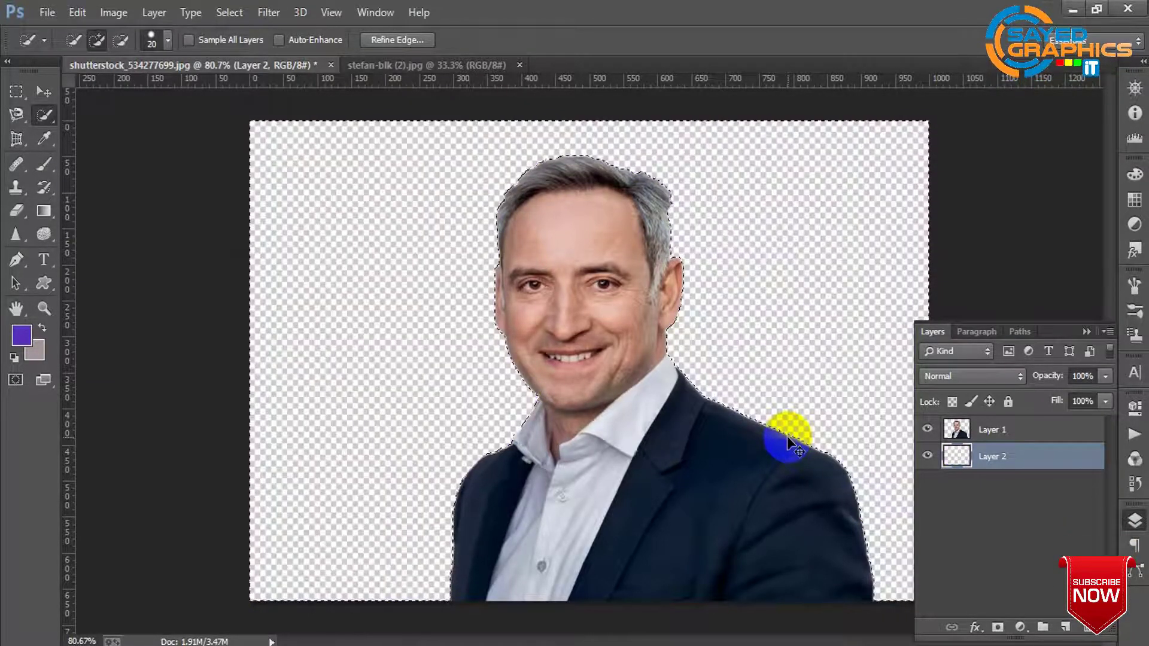
key("ctrl+z")
key("ctrl+alt+z")
key("ctrl+alt+z")
key("ctrl+alt+z")
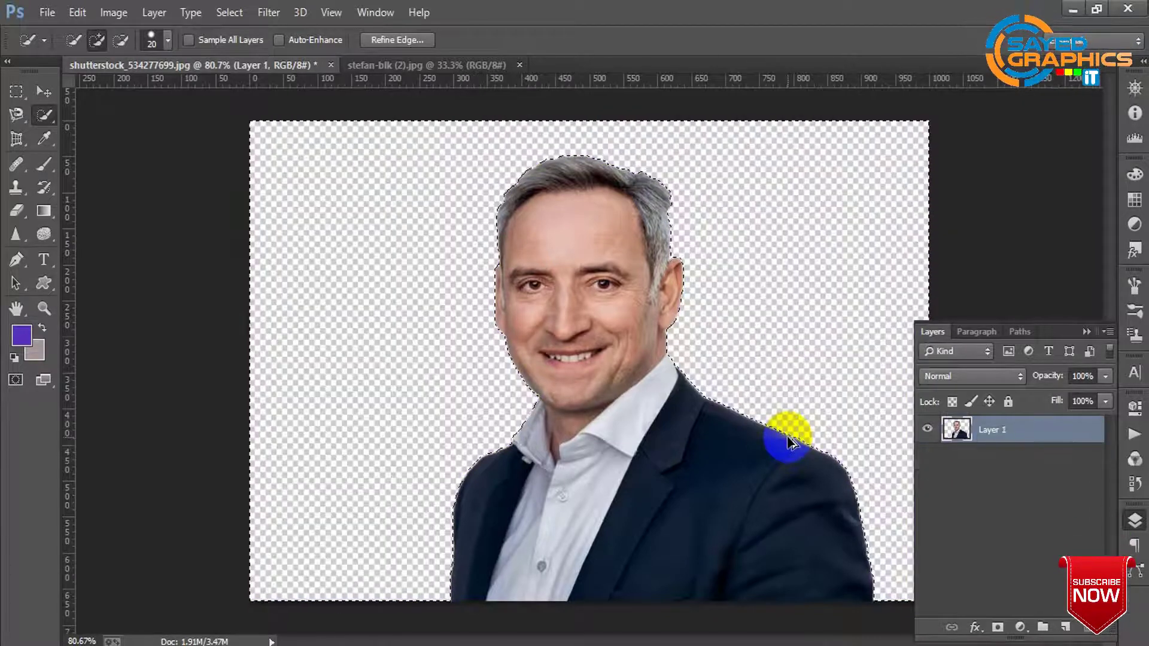
key("ctrl+alt+z")
key("ctrl+alt+z")
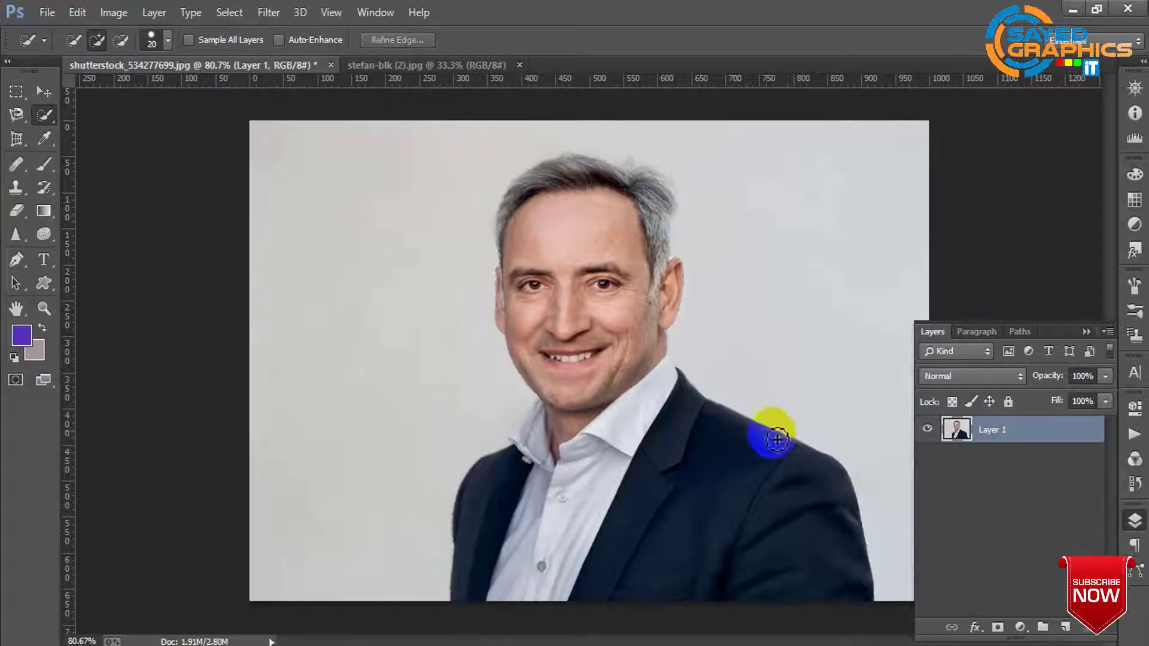
Select the gray background around the man using the Magic Wand tool with a tolerance of 25
right_click(42, 118)
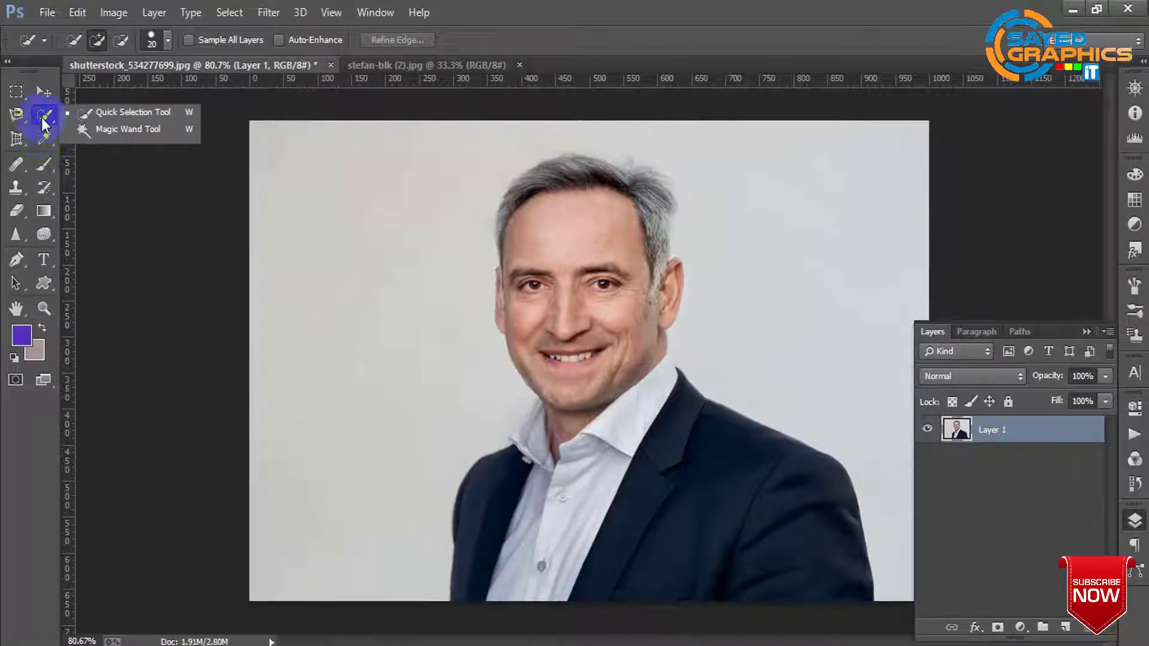
left_click(86, 130)
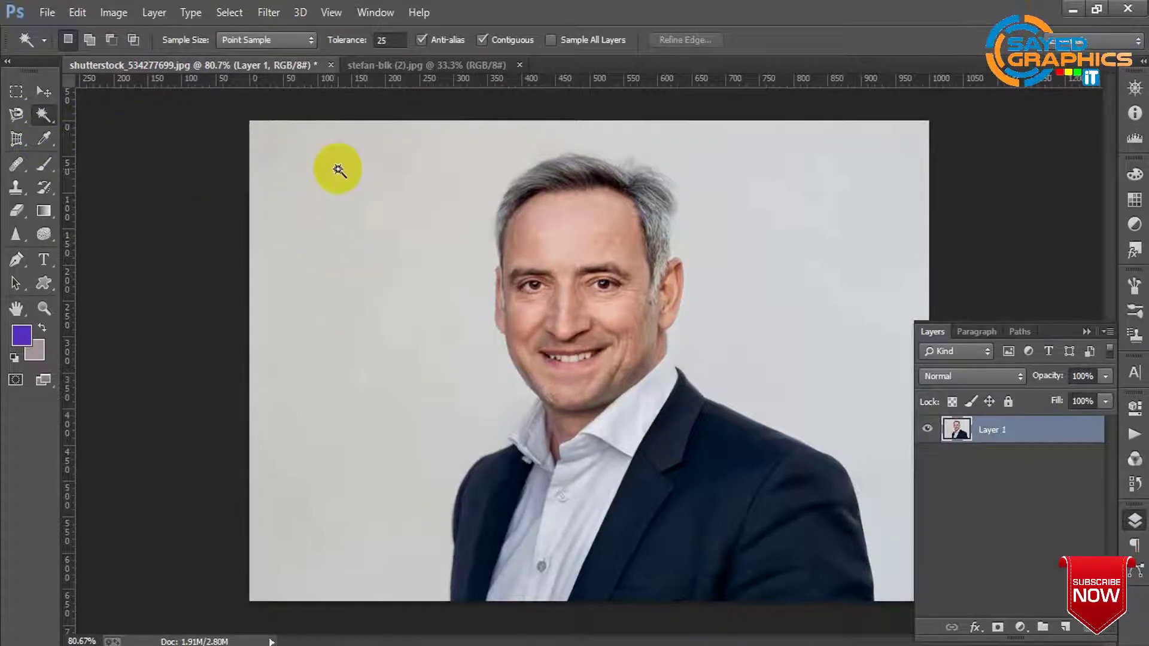
left_click(353, 189)
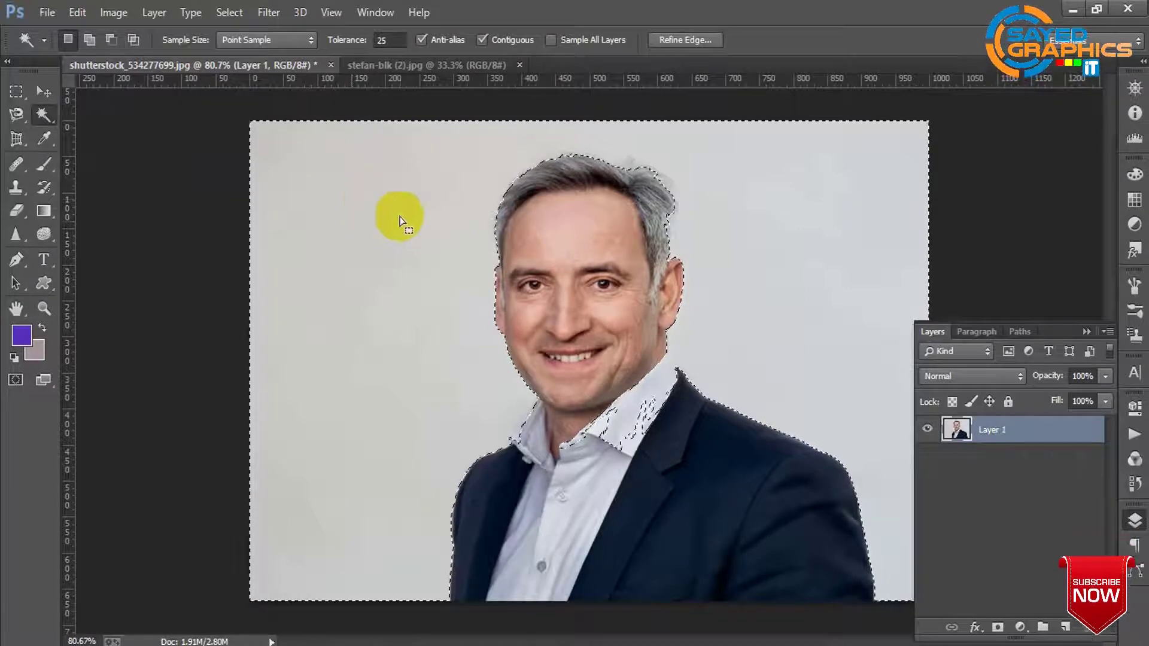
Try to subtract the white shirt collar from the background selection with the Magic Wand
left_click(673, 411)
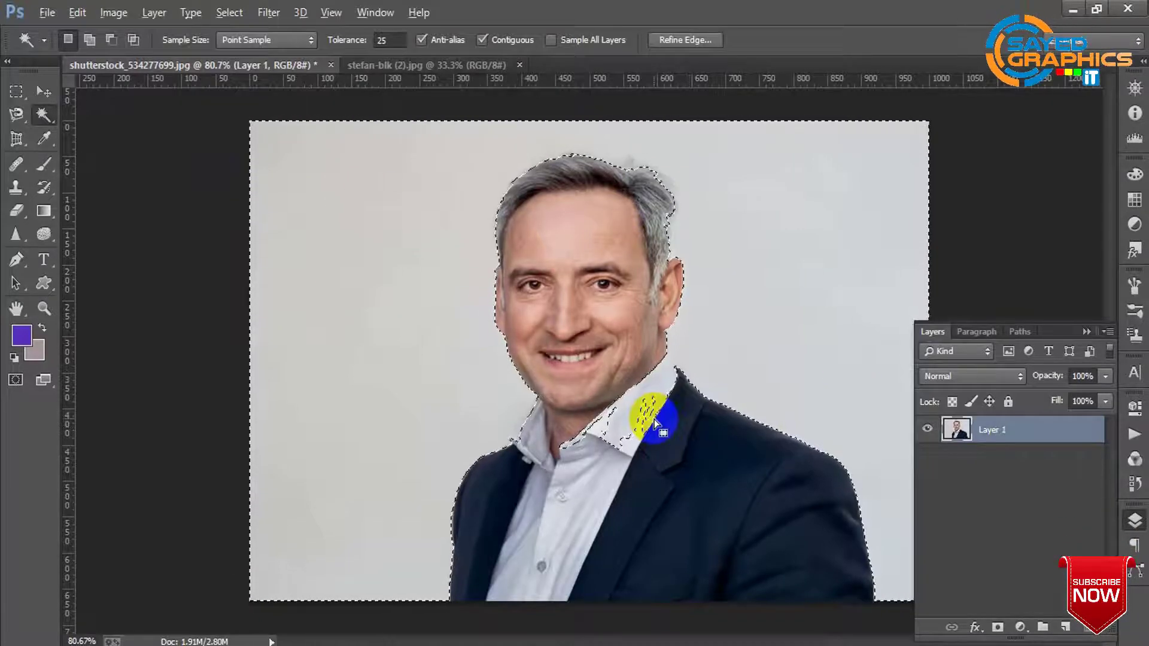
left_click(621, 437, "alt")
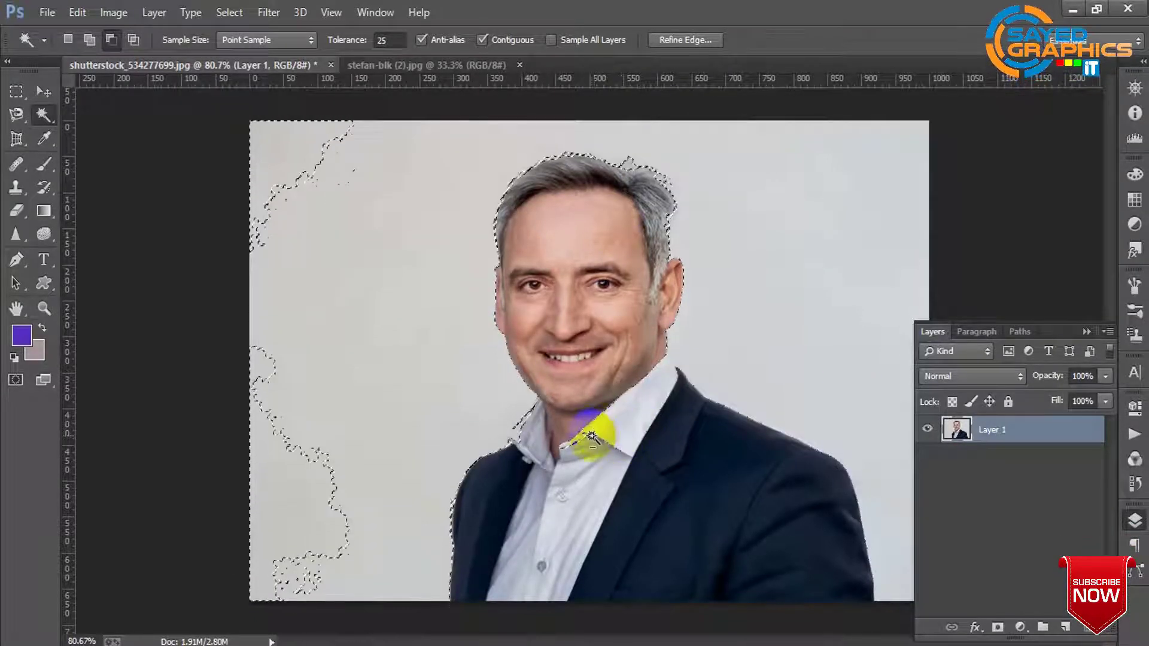
key("ctrl+d")
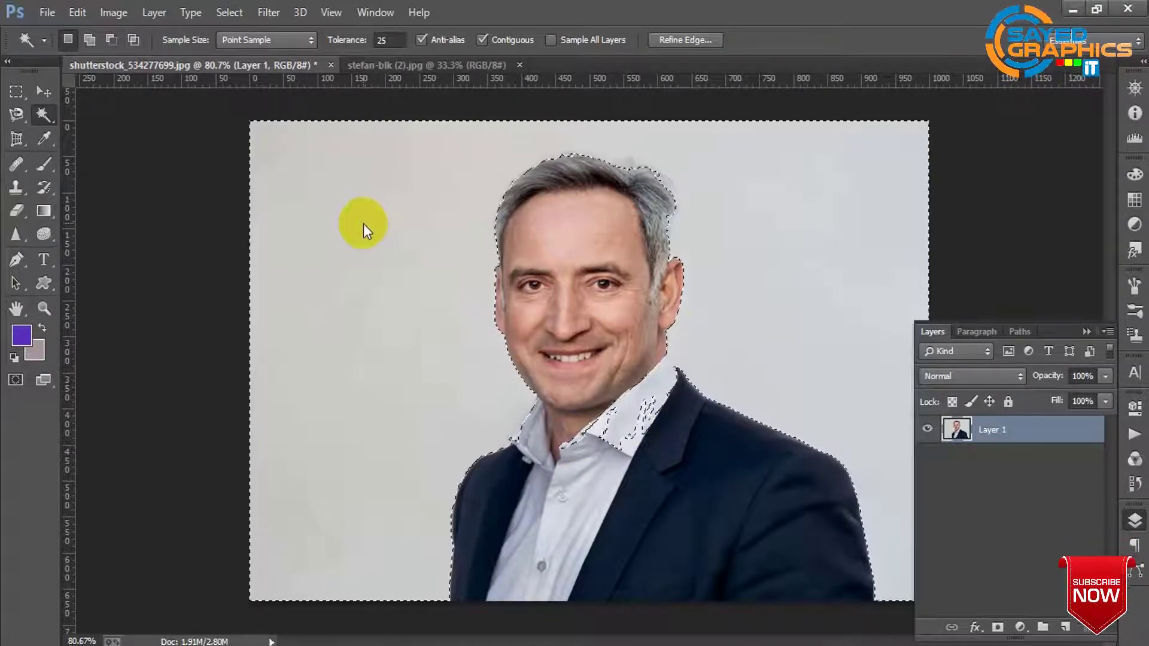
Set the Magic Wand tolerance to 20 and reselect the gray background around the man
left_click(386, 39)
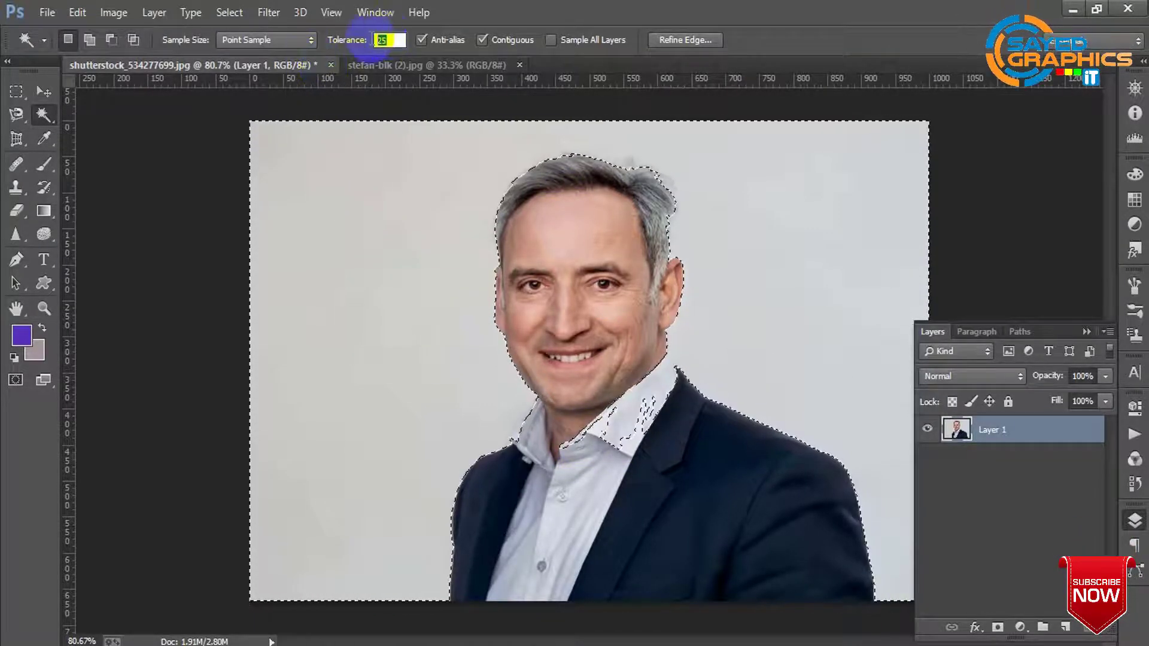
type("2")
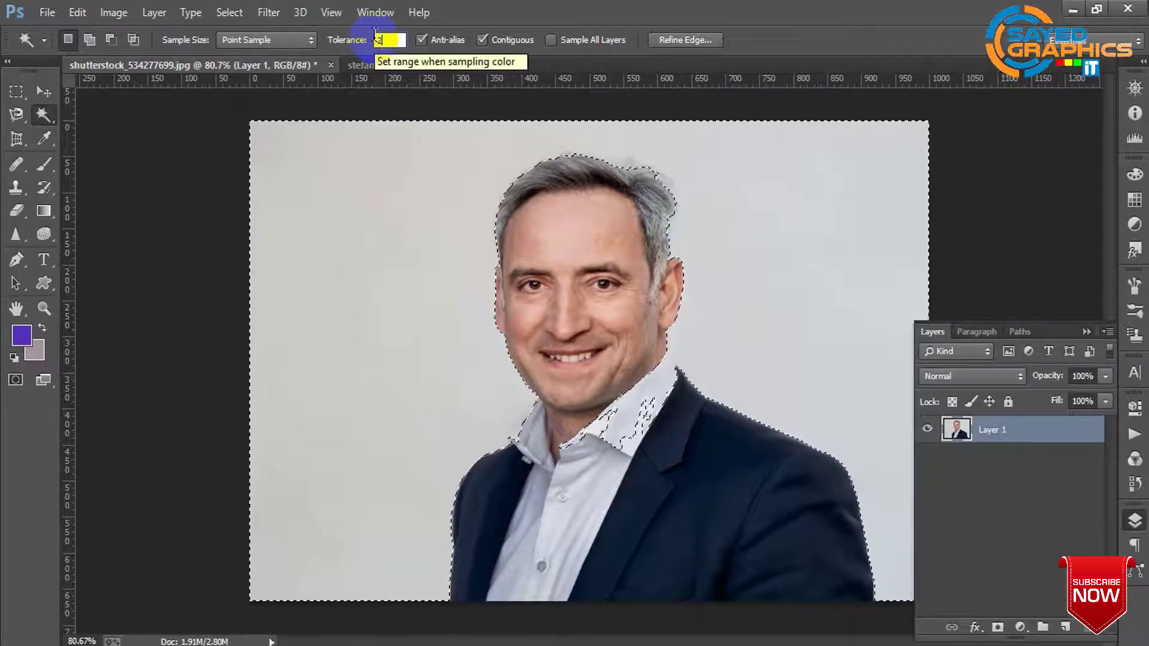
type("0")
left_click(497, 268)
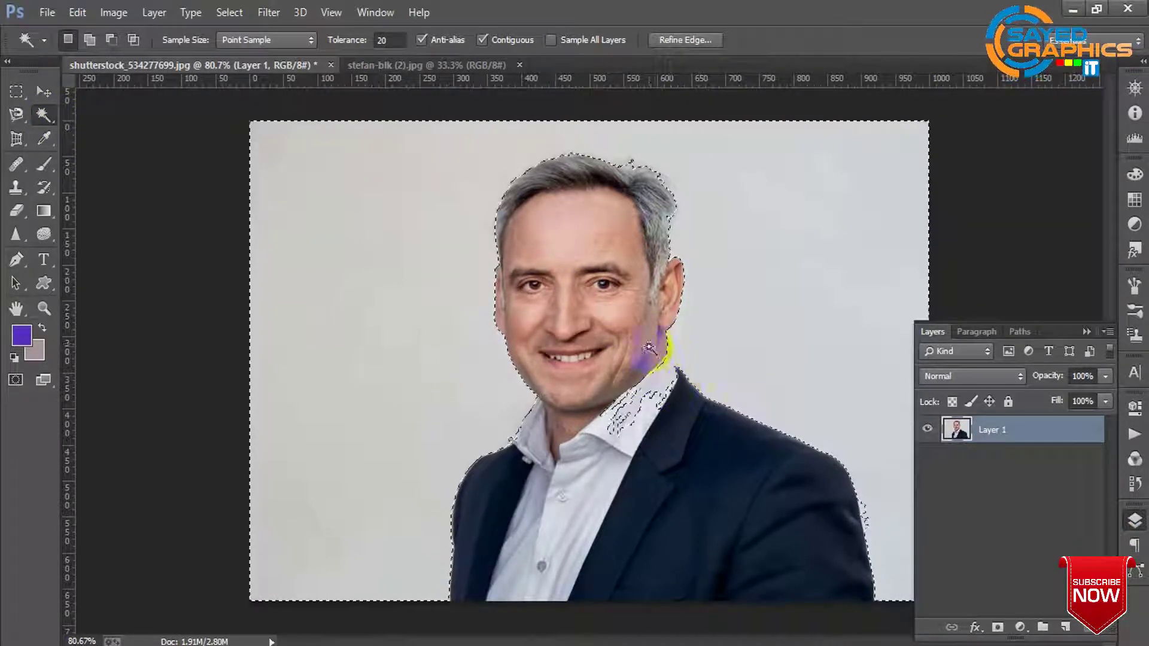
left_click(799, 511)
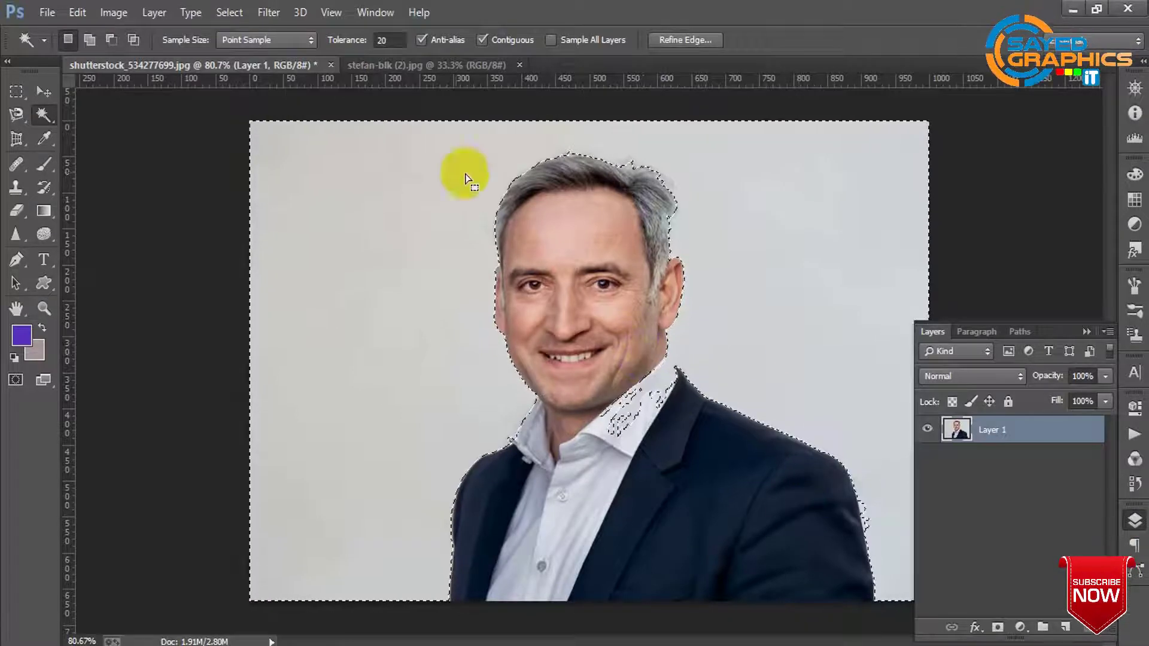
Set the Magic Wand tolerance to 15 and reselect the gray background around the man
left_click(394, 38)
type("15")
left_click(433, 49)
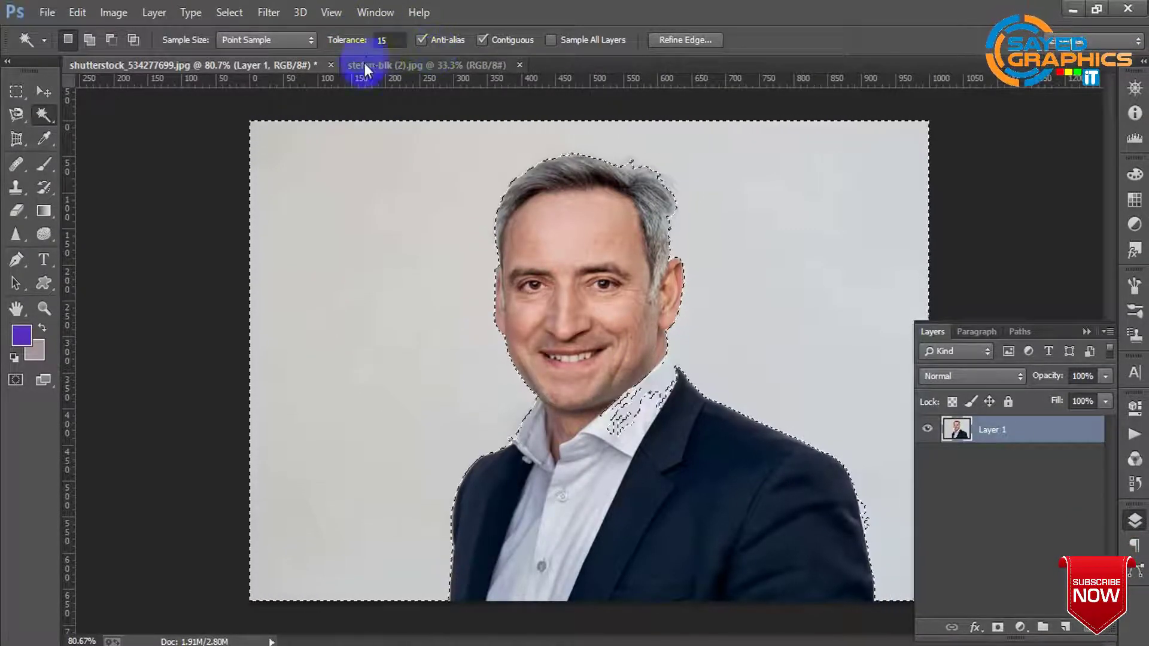
key("ctrl+d")
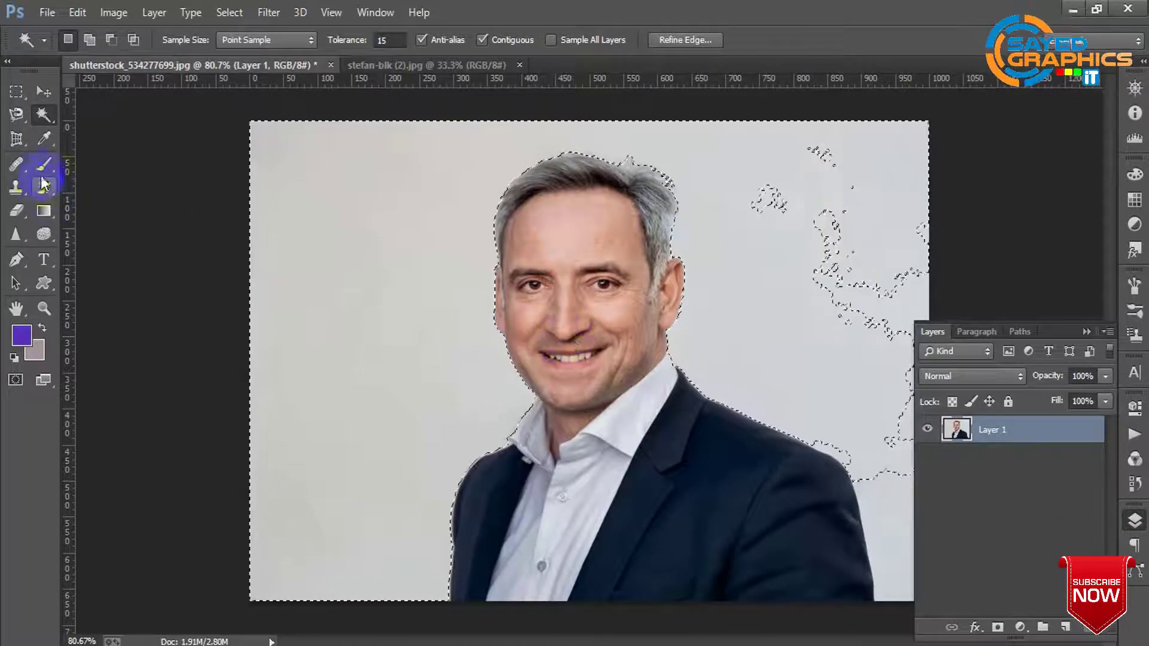
Clear the selection and erase a broad area of the gray background beside the man with the standard Eraser at size 200
left_click(18, 210)
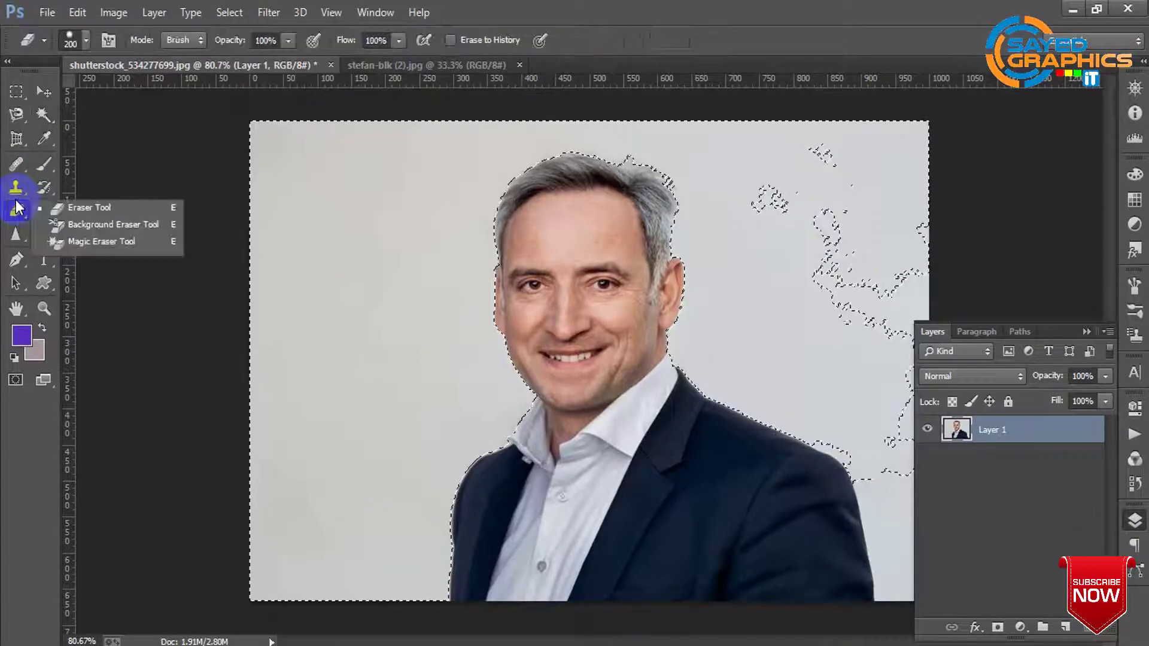
left_click(103, 206)
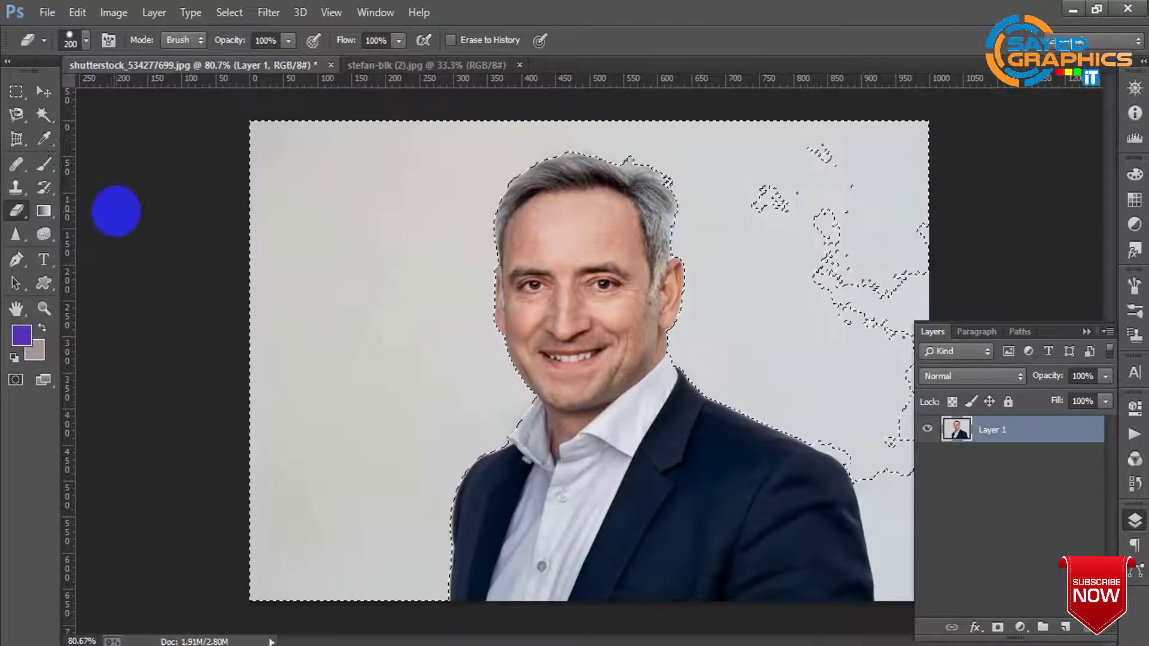
key("ctrl+d")
mouse_move(323, 204)
left_mouse_down()
mouse_move(284, 342)
mouse_move(296, 400)
mouse_move(271, 220)
mouse_move(304, 168)
mouse_move(379, 296)
mouse_move(387, 348)
mouse_move(341, 523)
left_mouse_up()
Erase the lower background and the gray next to the man's shoulder and collar using the Background Eraser at size 300
right_click(16, 213)
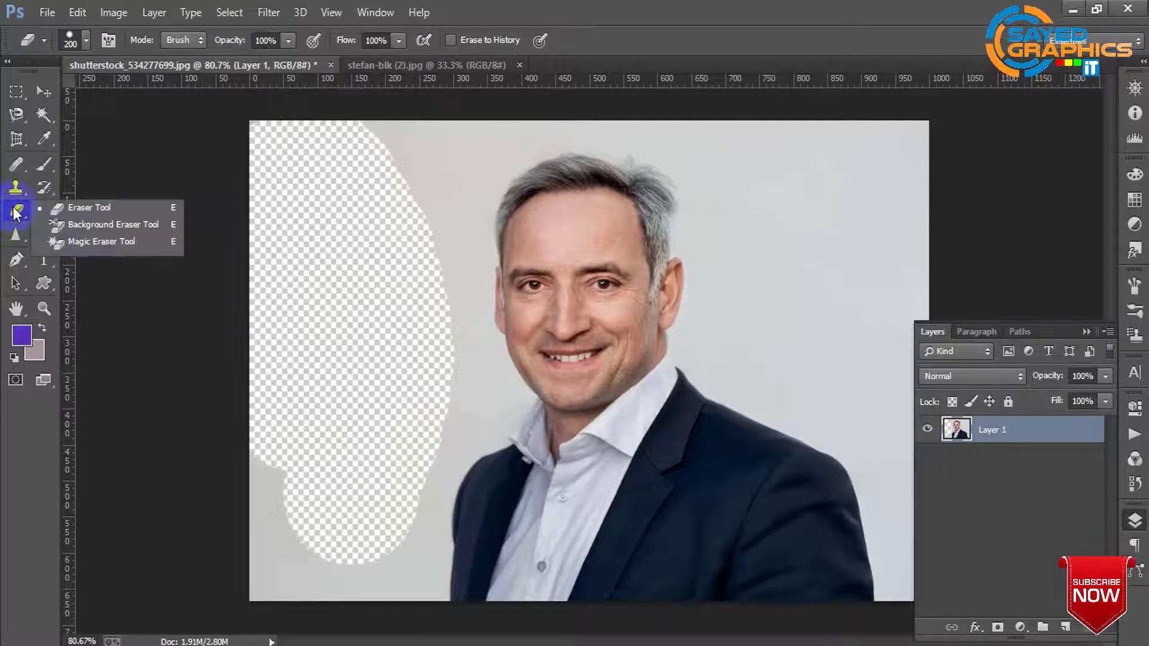
left_click(106, 224)
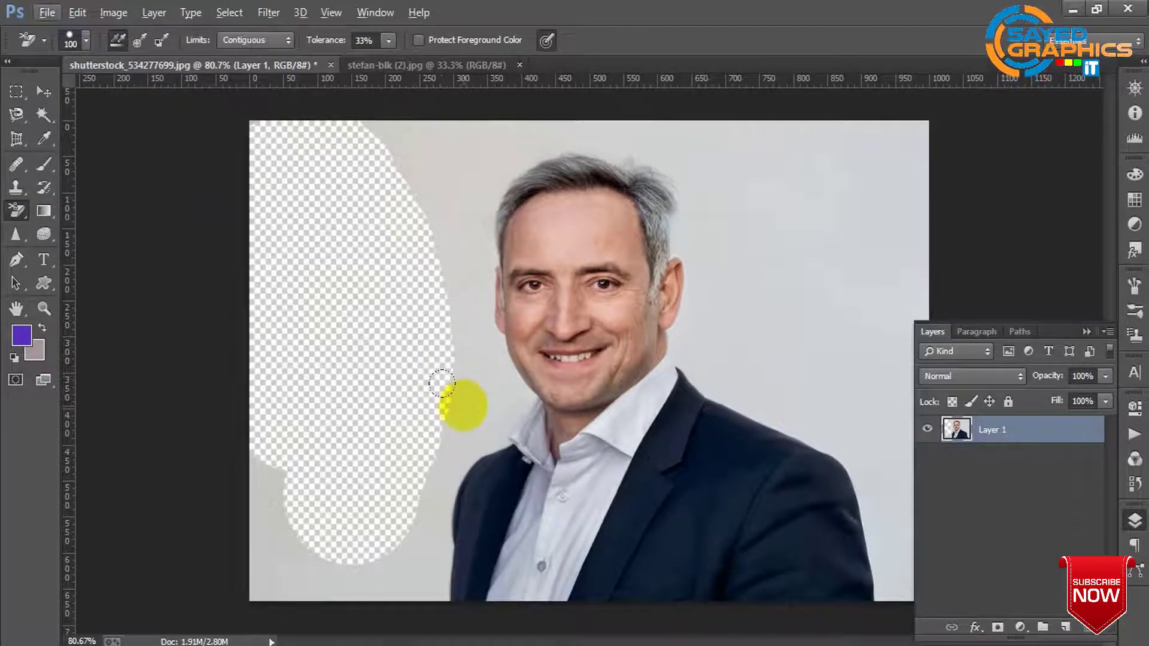
key("bracketright")
key("bracketright")
key("bracketright")
key("bracketright")
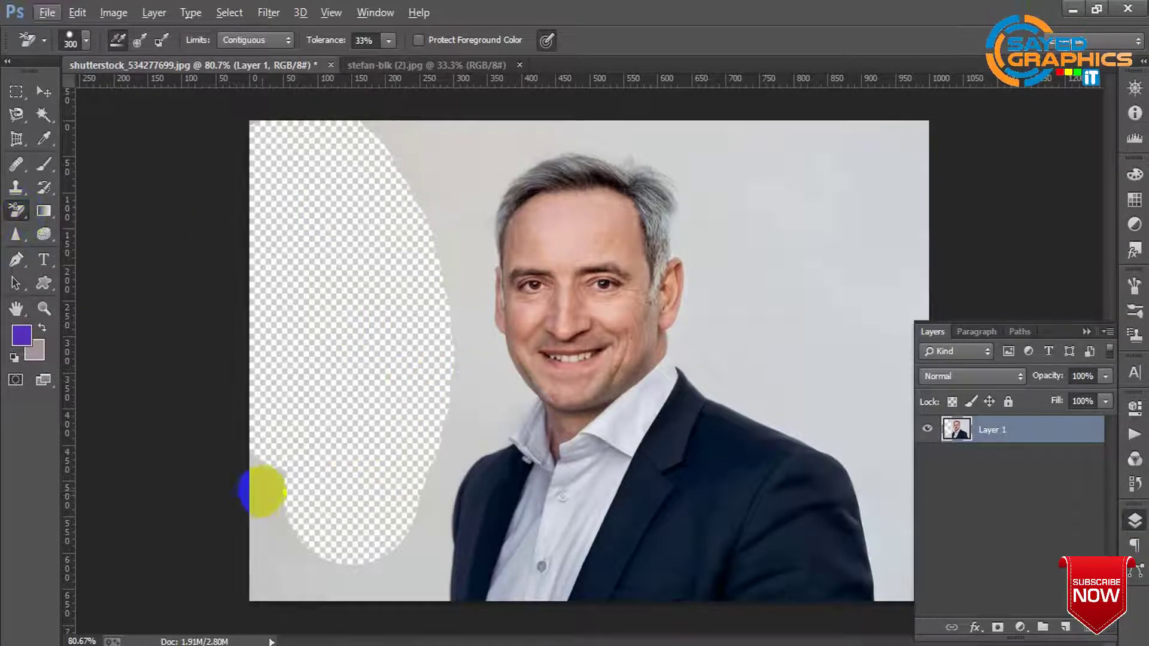
left_click_drag(262, 500, 295, 551)
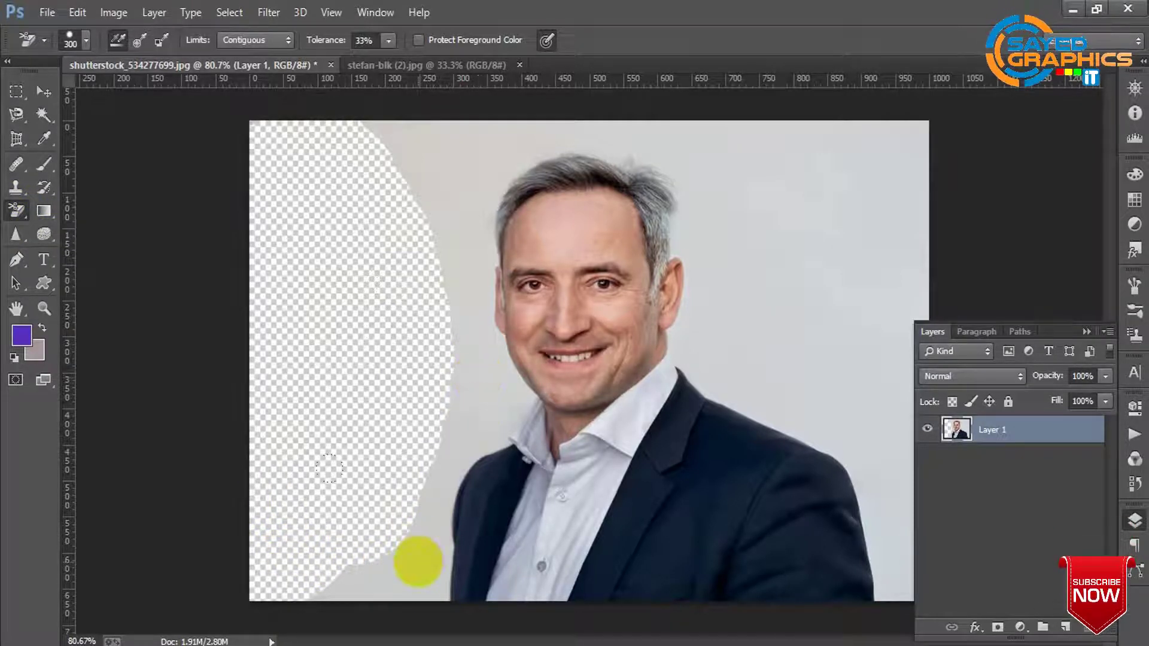
mouse_move(418, 561)
left_mouse_down()
mouse_move(467, 452)
mouse_move(495, 432)
mouse_move(489, 326)
mouse_move(503, 372)
left_mouse_up()
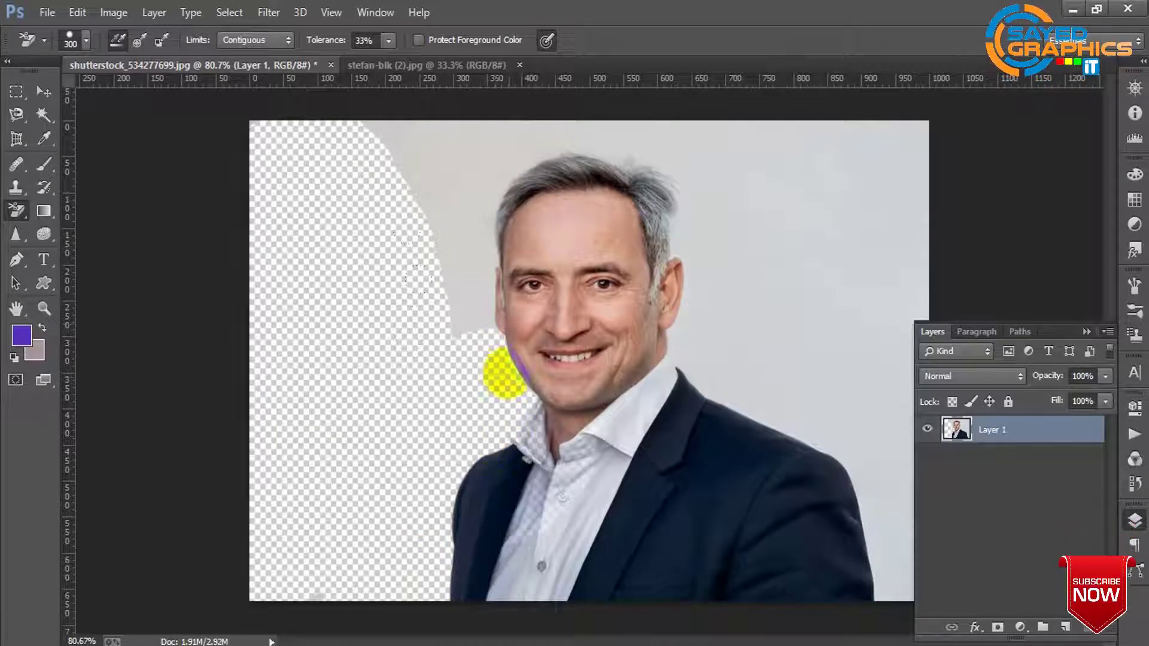
Undo the last Background Eraser stroke, then erase background on both sides of the man's head with tolerance set to 25%
left_click(366, 42)
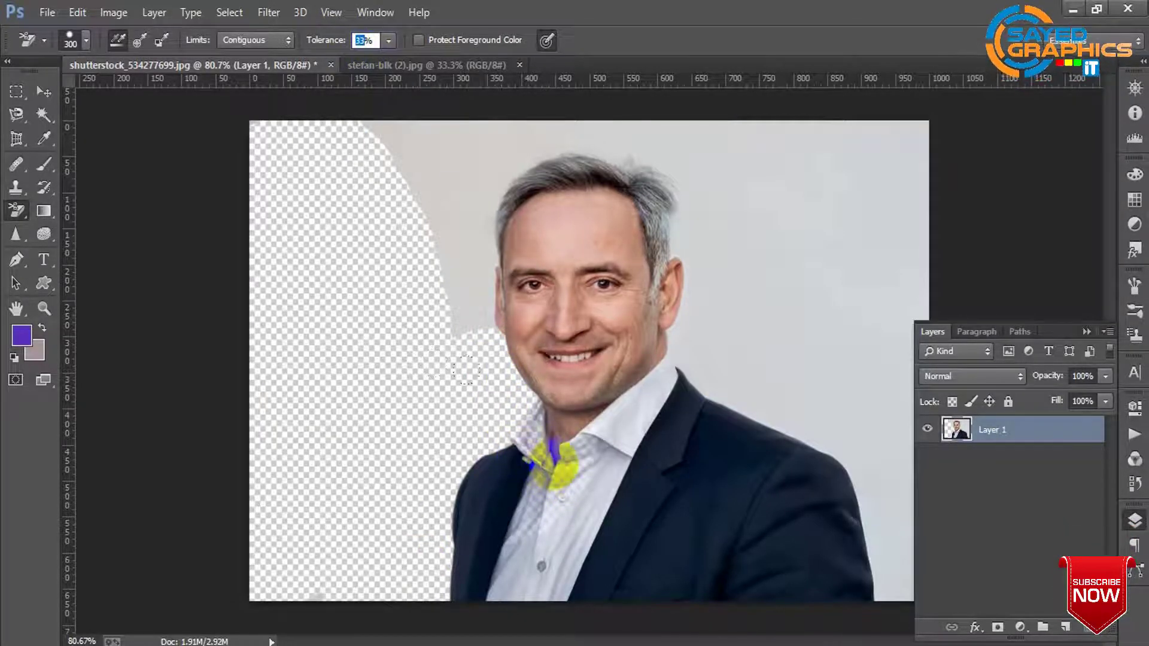
key("ctrl+z")
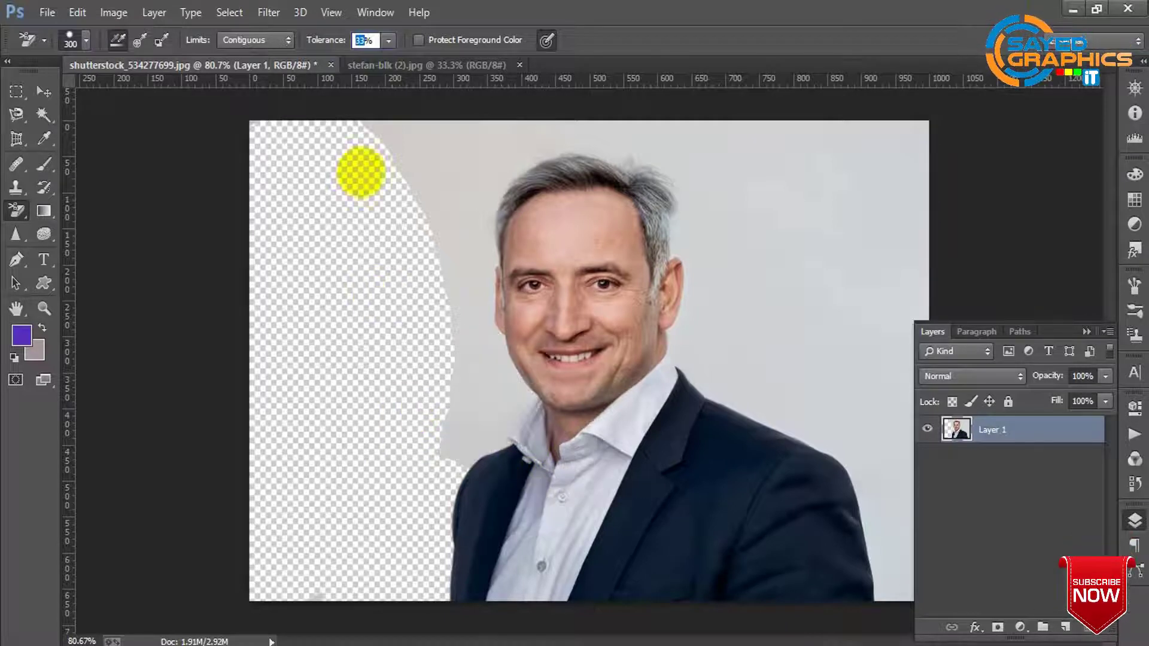
left_click(359, 37)
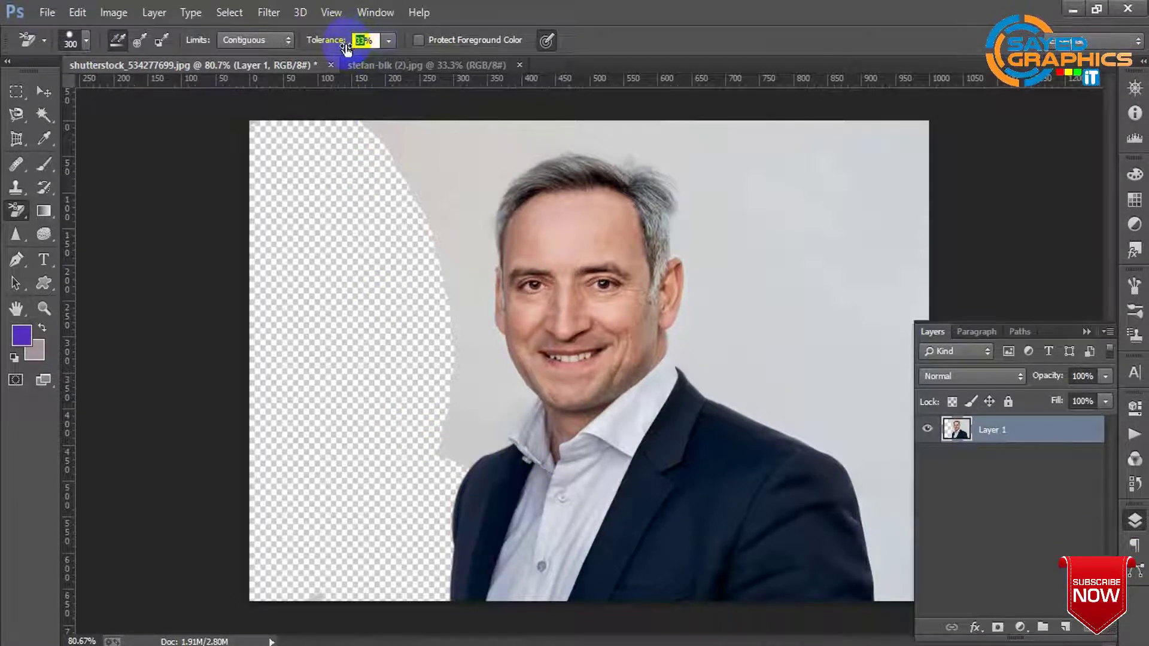
type("25")
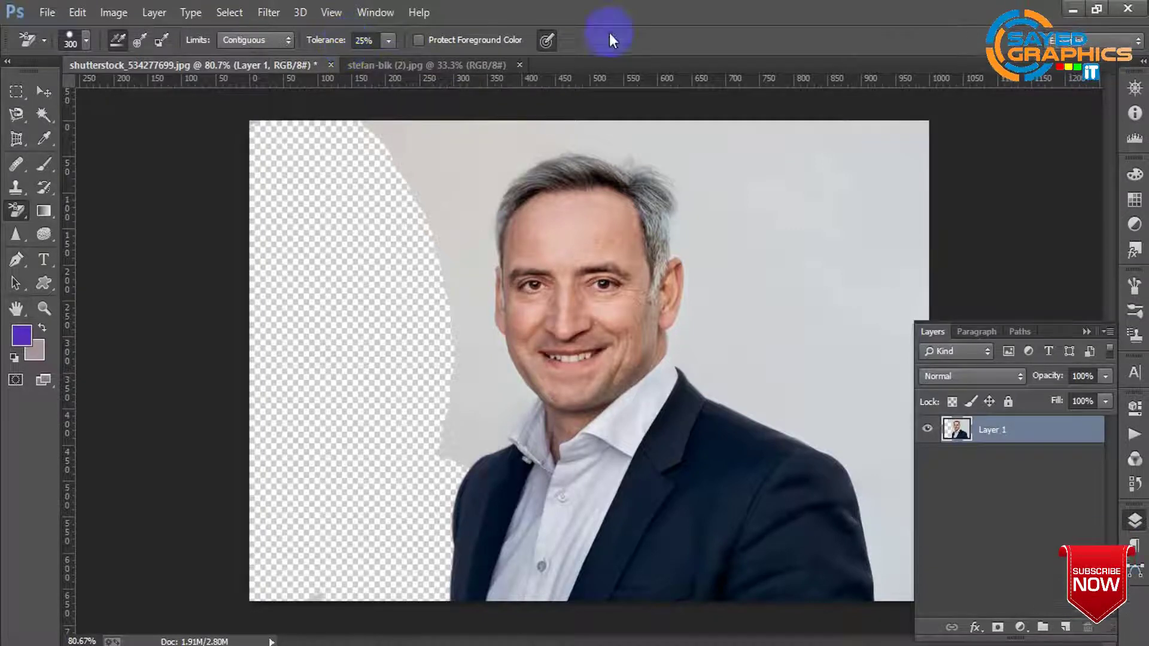
mouse_move(508, 150)
left_mouse_down()
mouse_move(488, 149)
mouse_move(469, 267)
mouse_move(495, 387)
mouse_move(455, 304)
left_mouse_up()
mouse_move(691, 109)
left_mouse_down()
mouse_move(736, 153)
mouse_move(765, 322)
mouse_move(823, 362)
left_mouse_up()
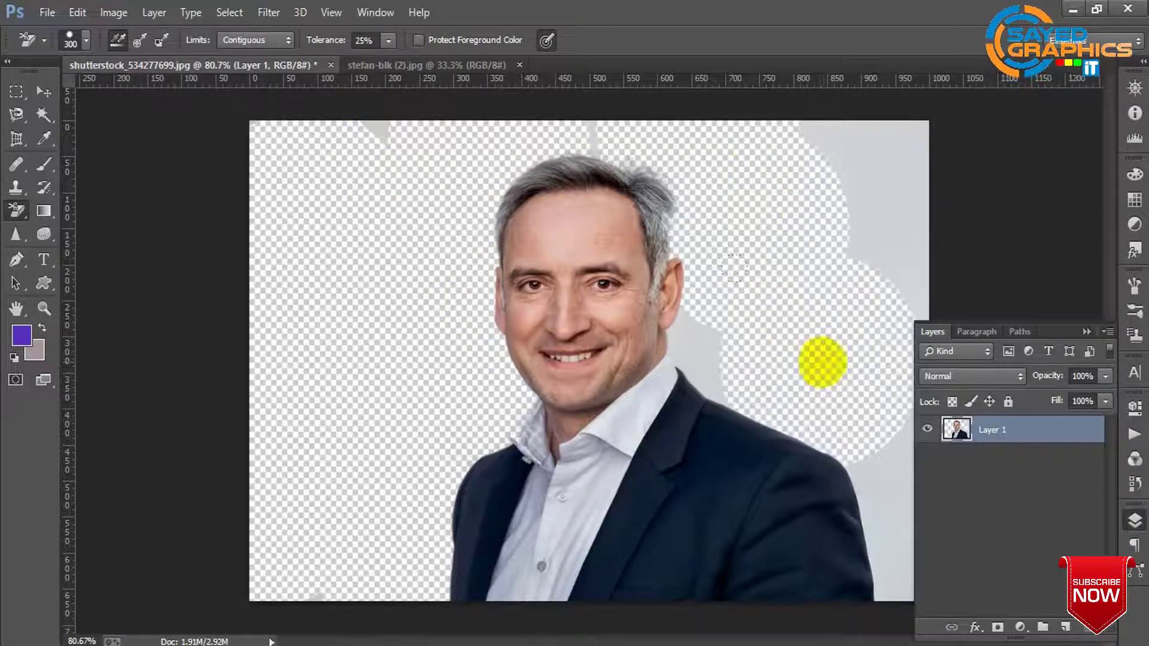
Switch to the Magic Eraser and undo all the eraser strokes on the portrait to restore its full gray background
left_click(17, 209)
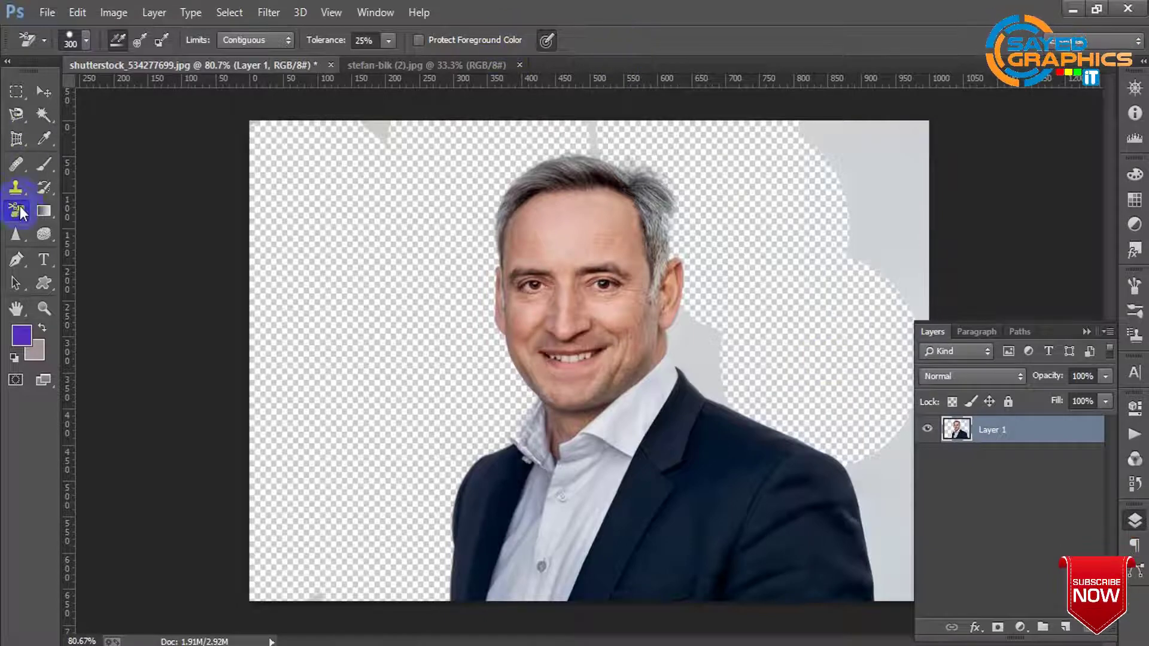
left_click(120, 241)
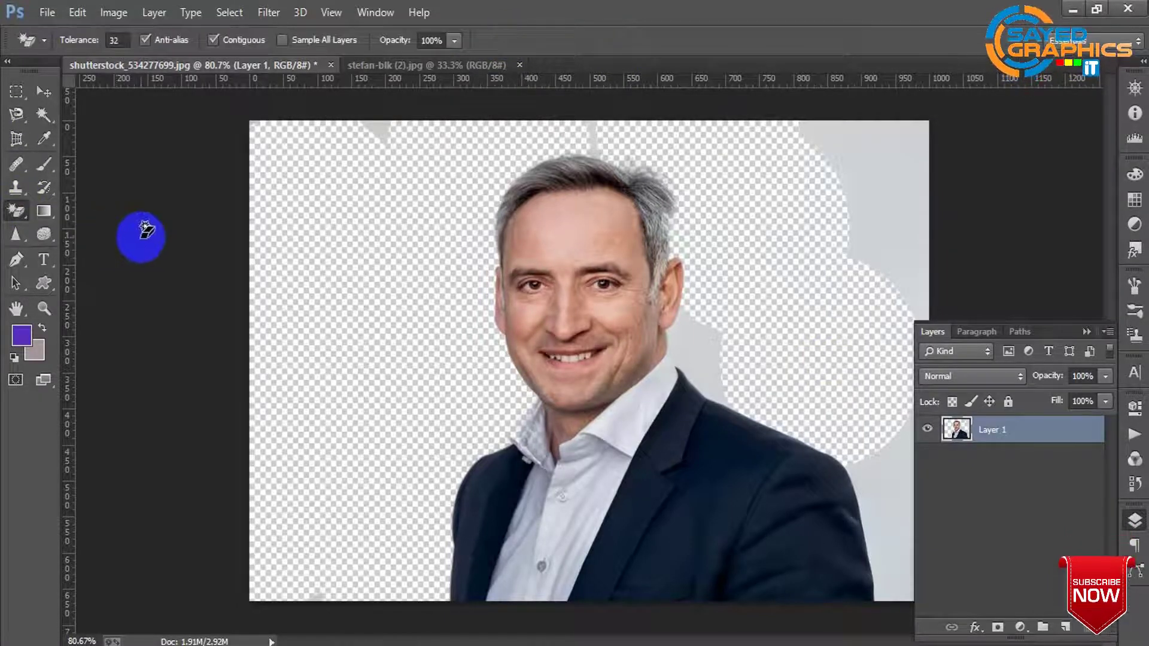
key("ctrl+alt+z")
key("ctrl+alt+z")
key("ctrl+alt+z")
key("ctrl+alt+z")
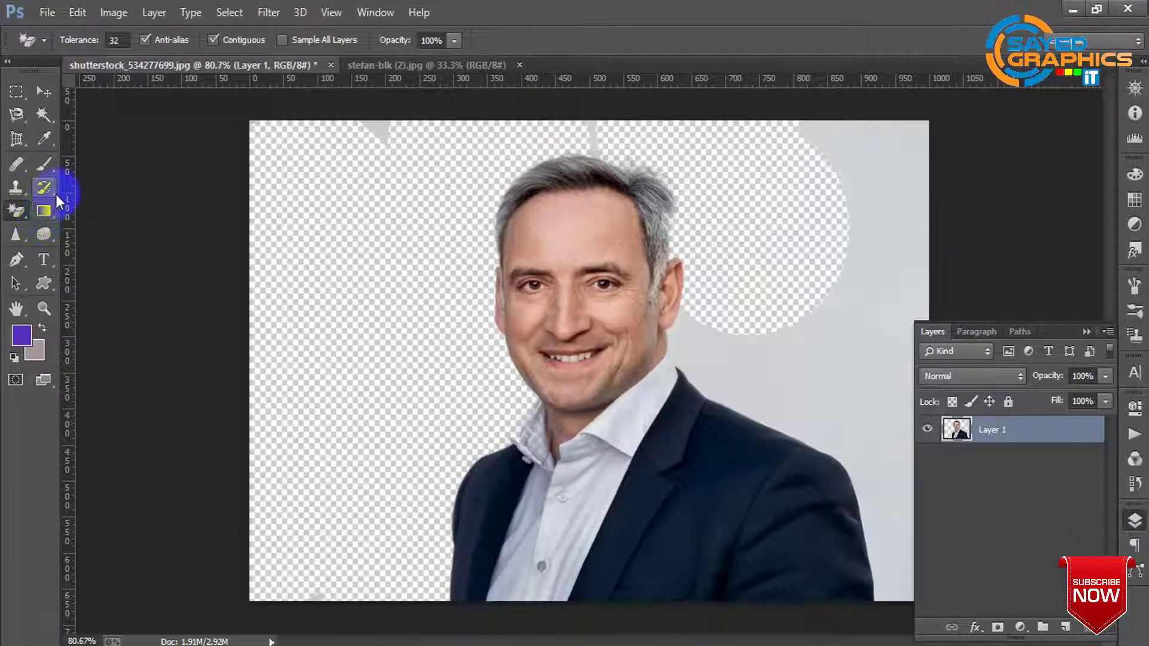
key("ctrl+alt+z")
key("ctrl+alt+z")
key("ctrl+alt+z")
key("ctrl+alt+z")
key("ctrl+alt+z")
key("ctrl+alt+z")
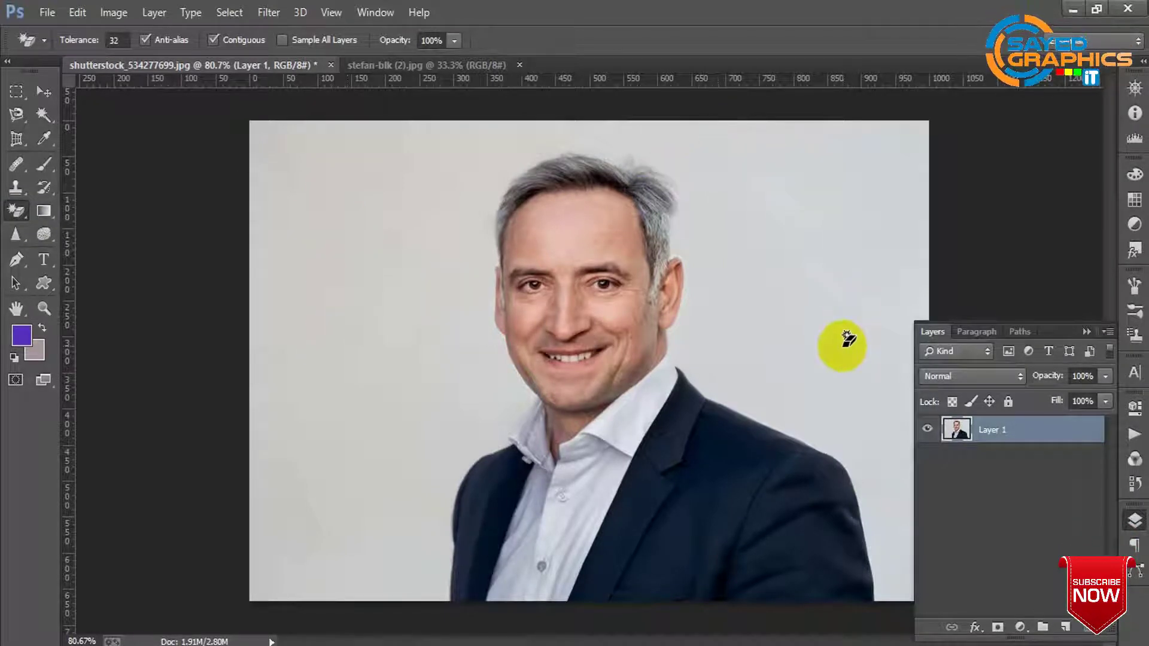
Erase the gray background around the man using the Magic Eraser with a tolerance of 32
left_click(249, 357)
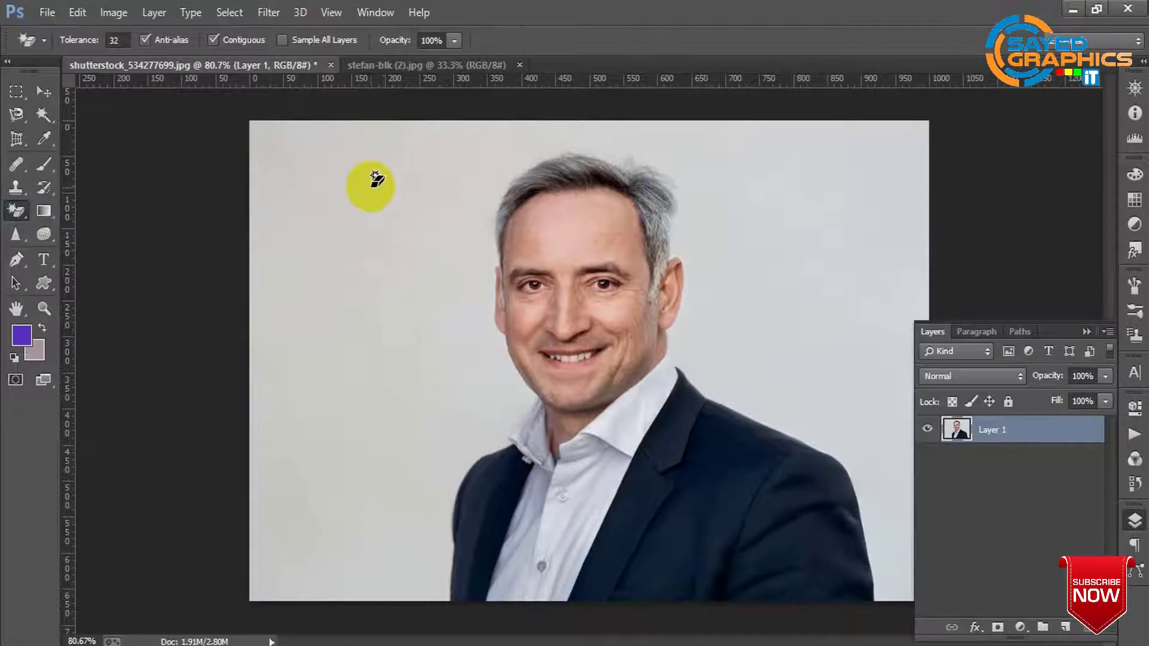
left_click(403, 252)
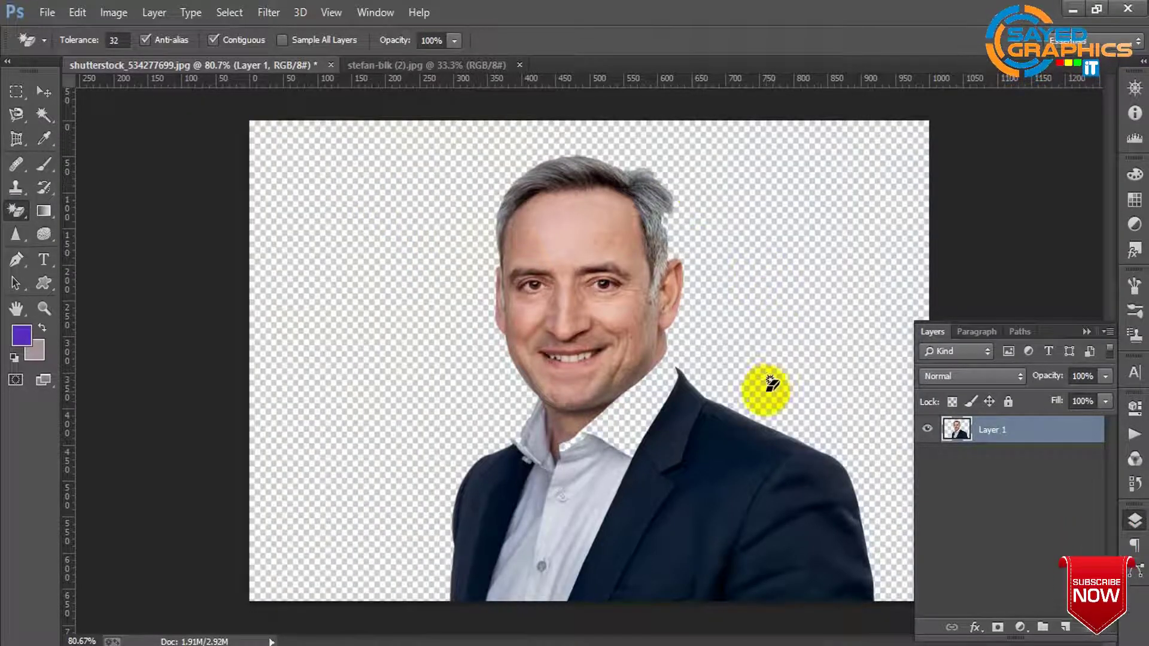
left_click(656, 331)
left_click(619, 396)
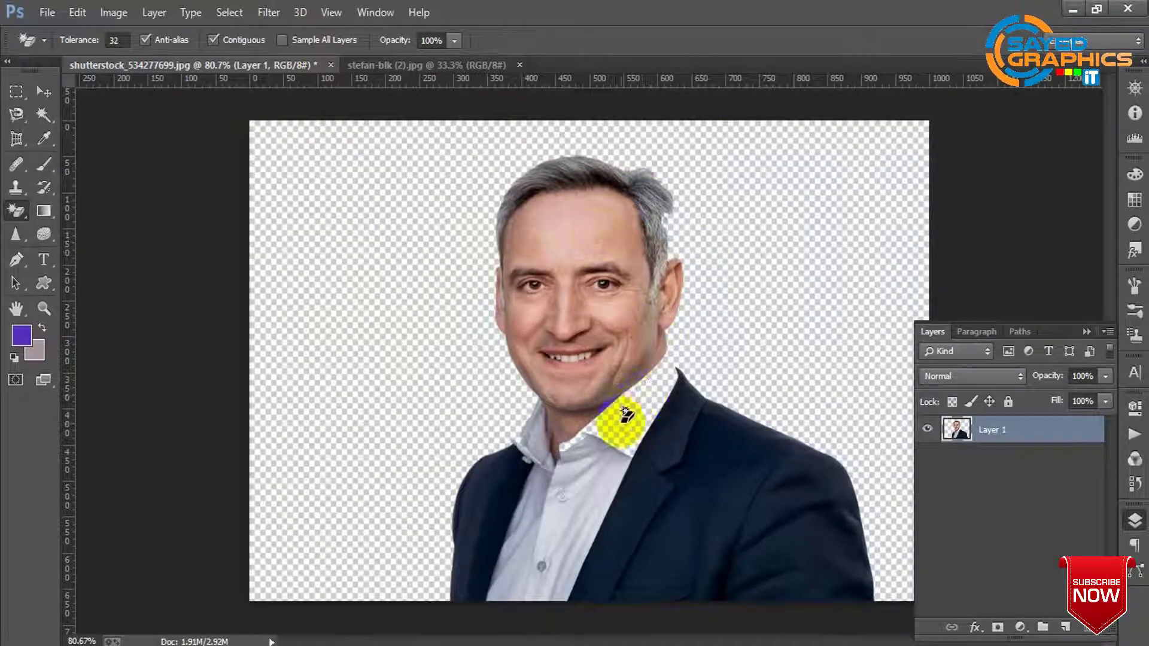
left_click(626, 374)
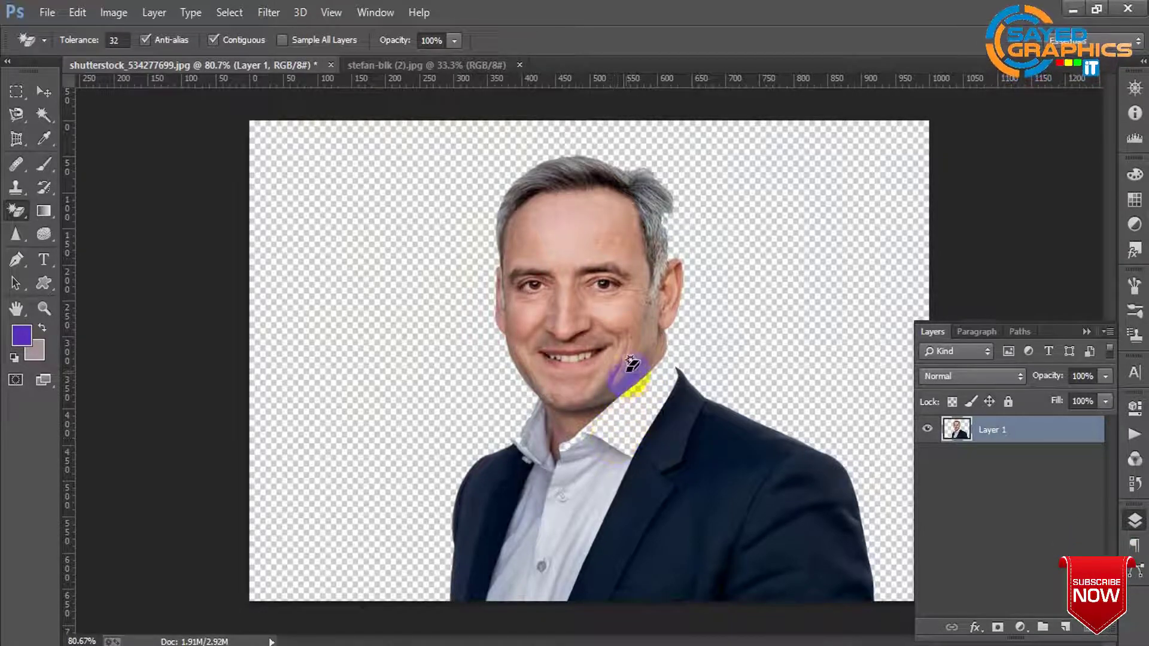
left_click(628, 410)
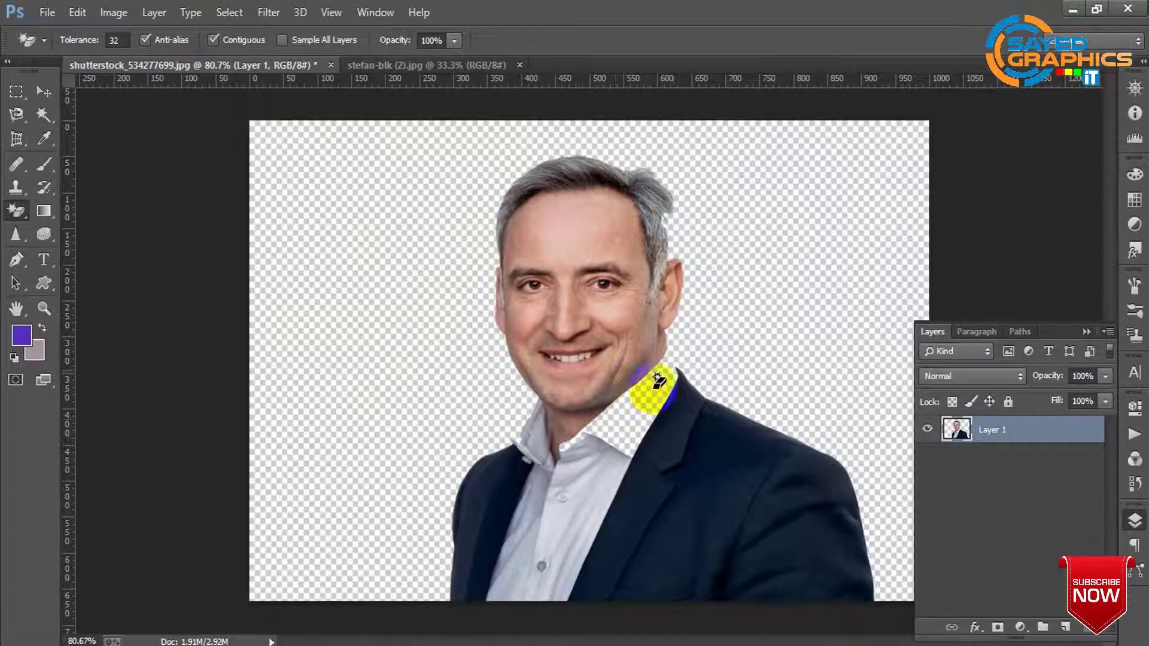
left_click(617, 419)
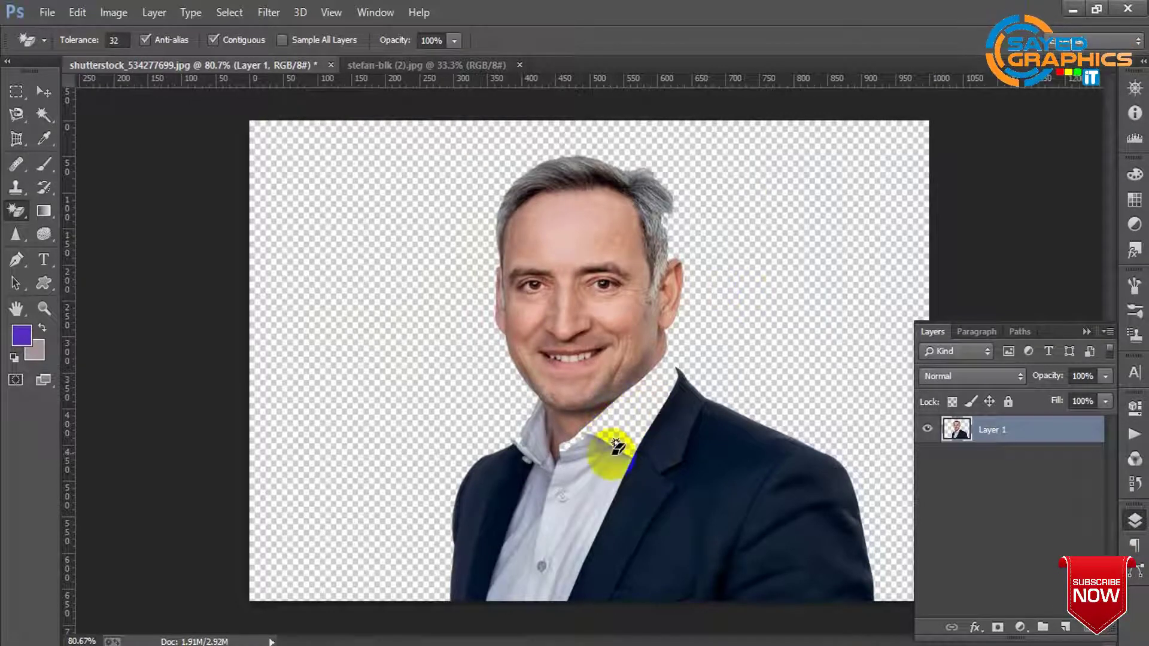
left_click(642, 282)
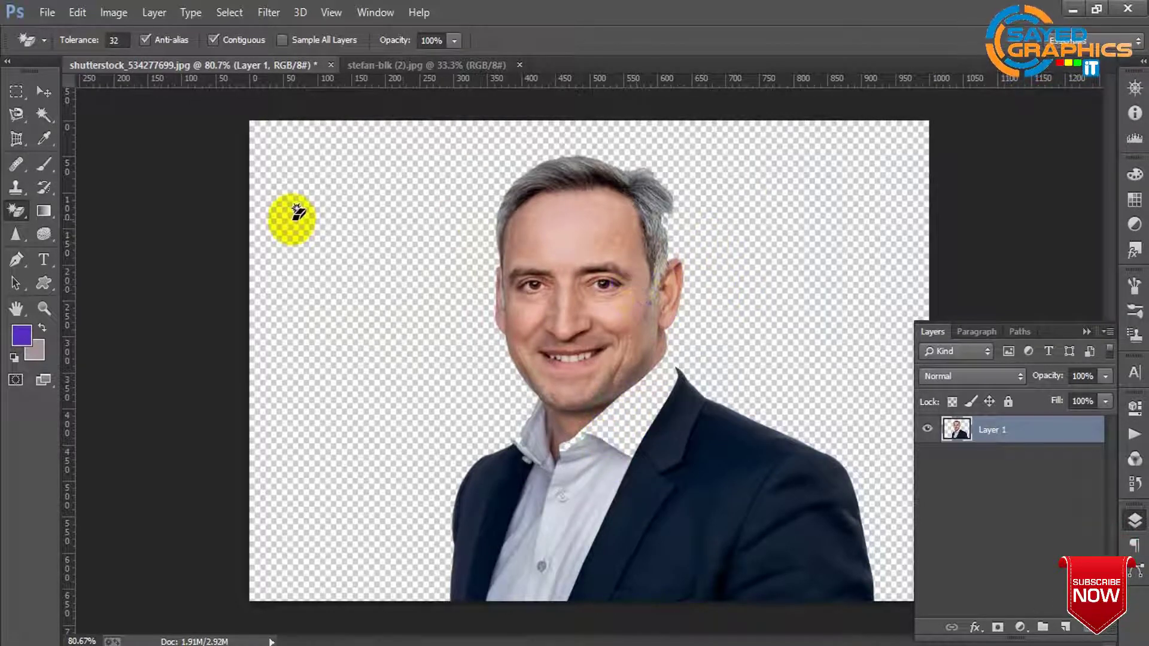
Undo the Magic Eraser's removal of the background
key("ctrl+alt+z")
key("ctrl+alt+z")
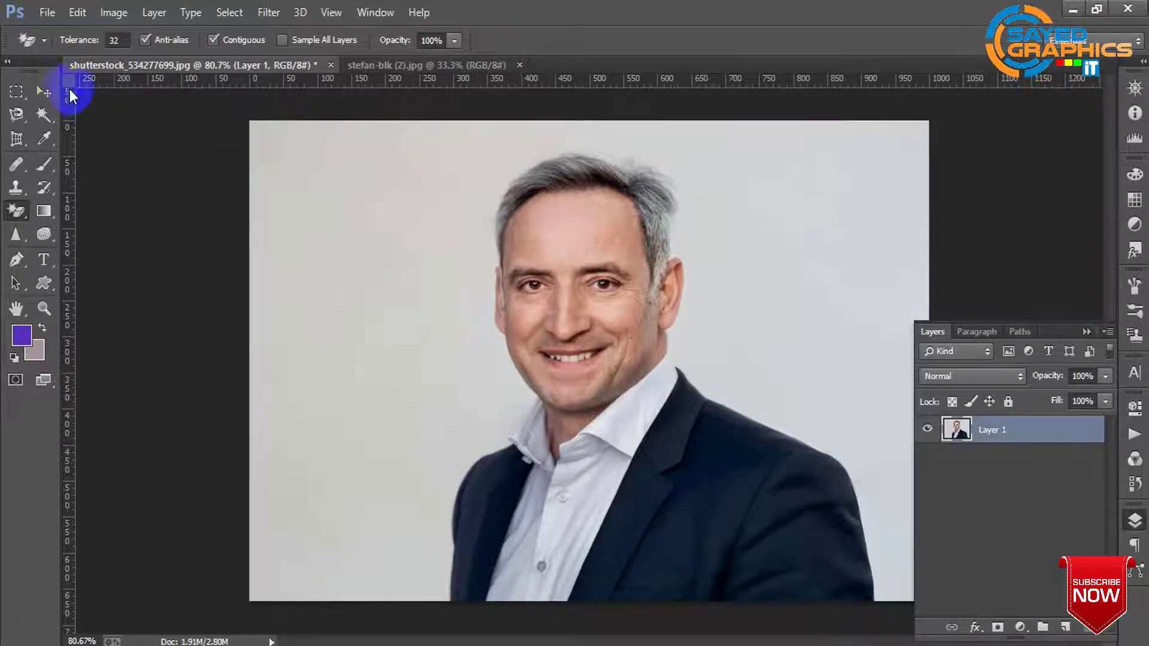
left_click(23, 113)
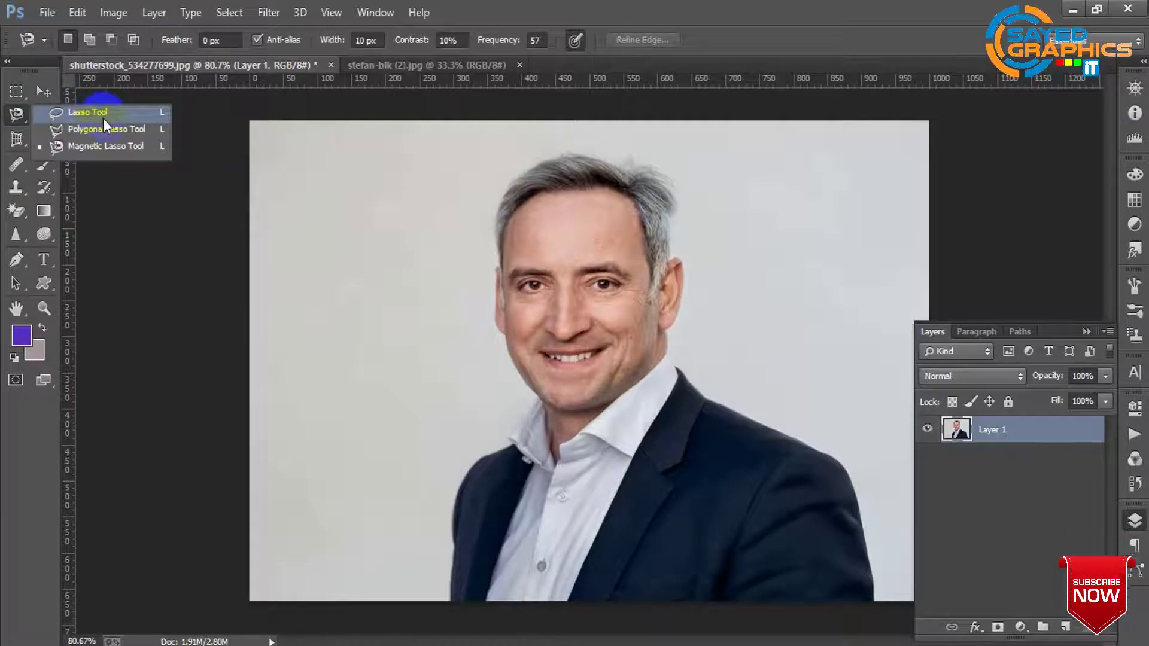
left_click(91, 144)
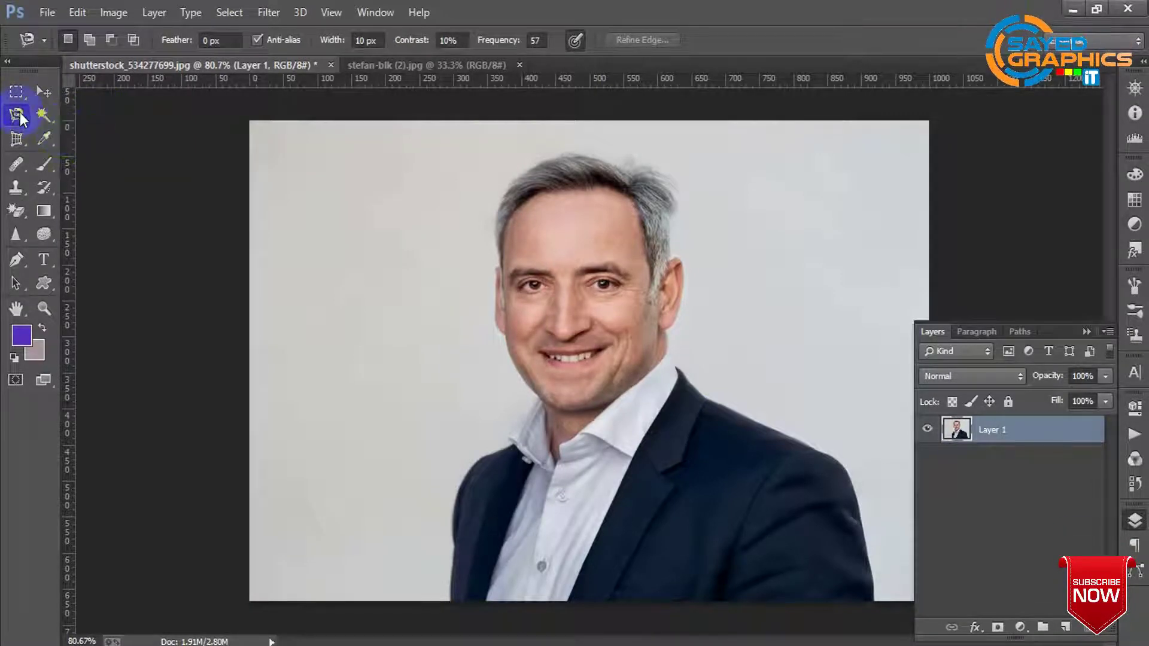
left_click(49, 113)
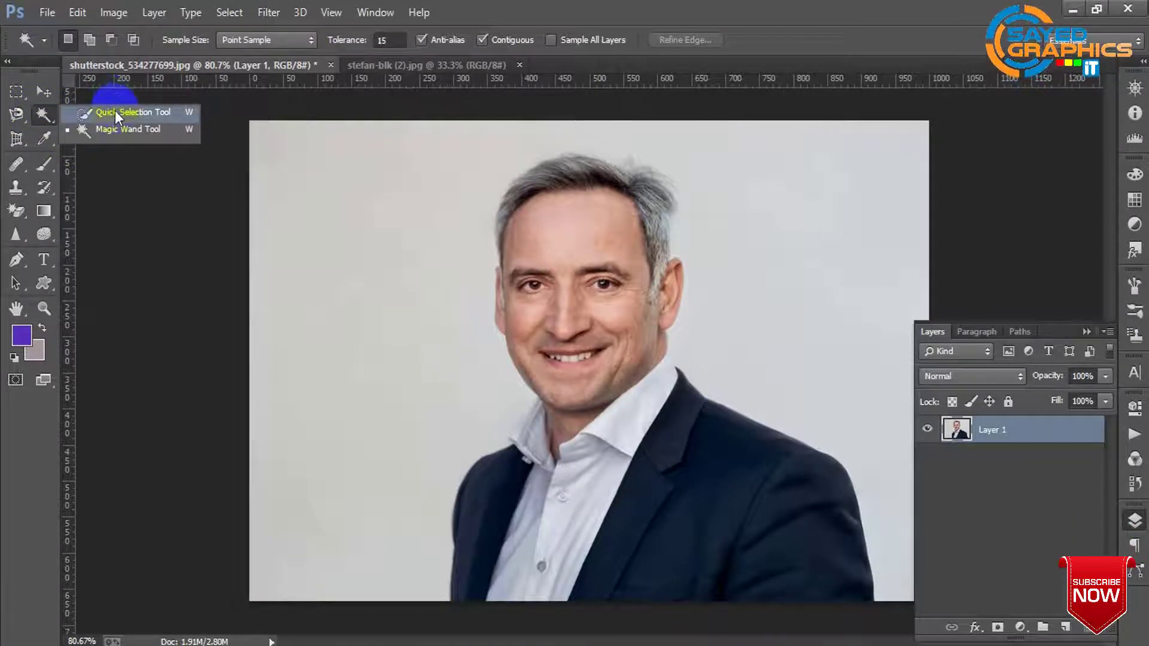
left_click(16, 207)
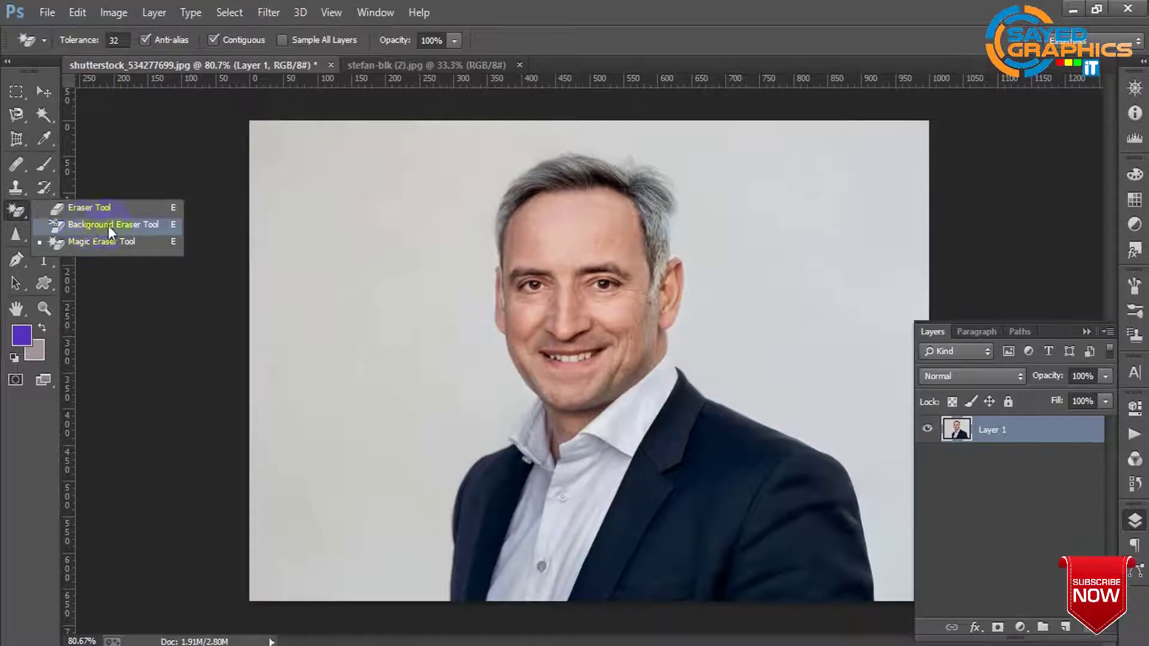
left_click(18, 212)
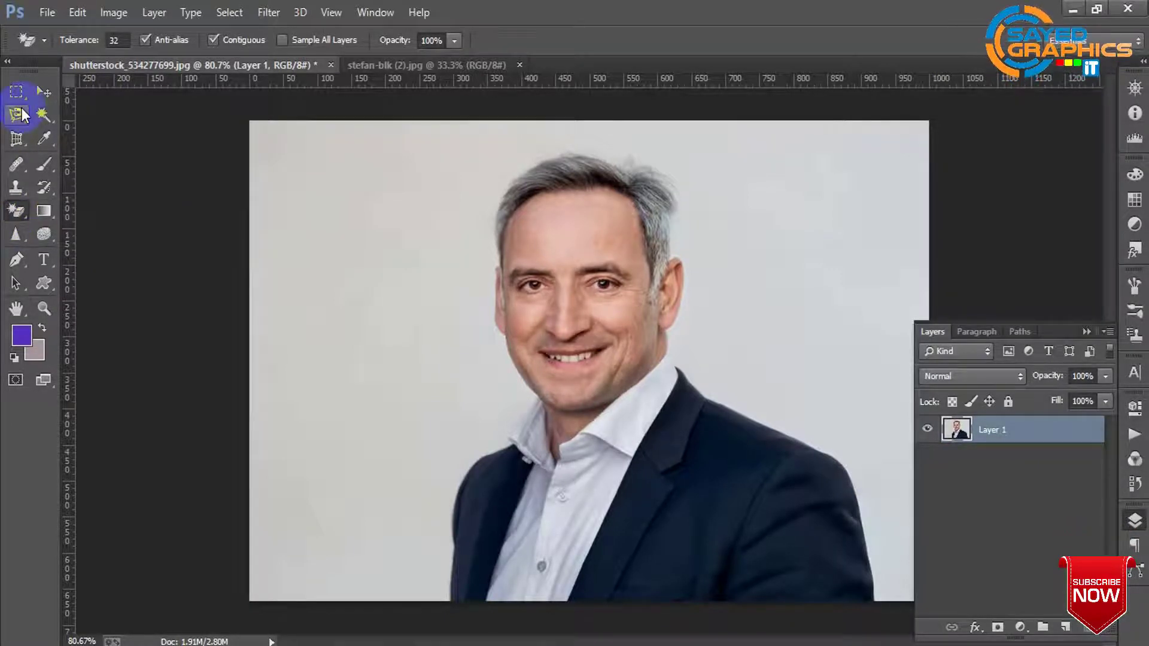